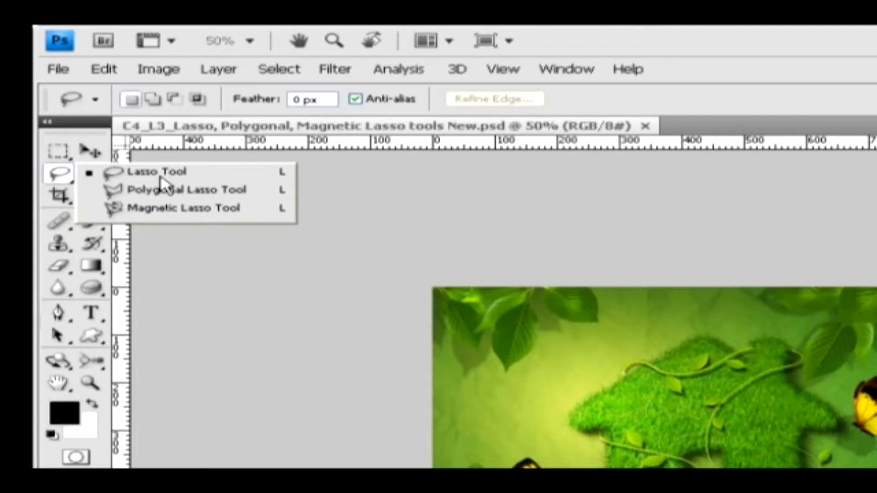
# Step: Trace a freehand selection around the grass house's outline with the Lasso tool
pyautogui.click(160, 174)
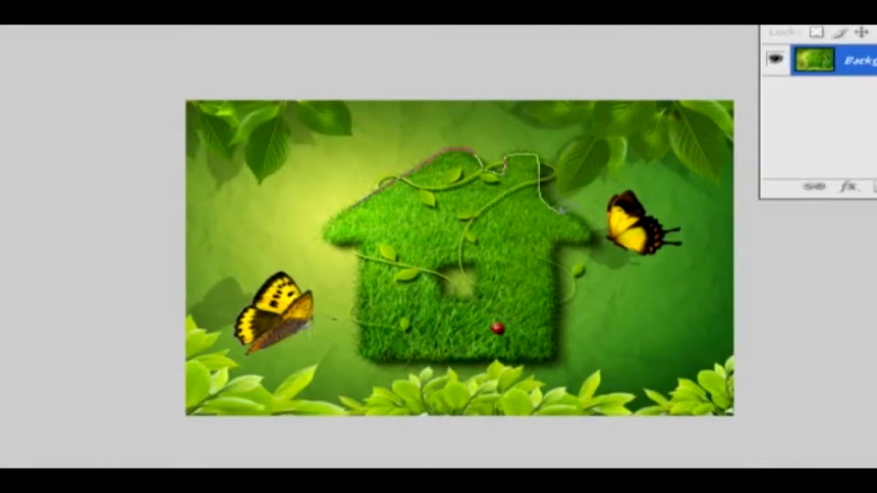
pyautogui.moveTo(554, 259)
pyautogui.mouseDown()
pyautogui.moveTo(547, 348)
pyautogui.moveTo(357, 345)
pyautogui.mouseUp()
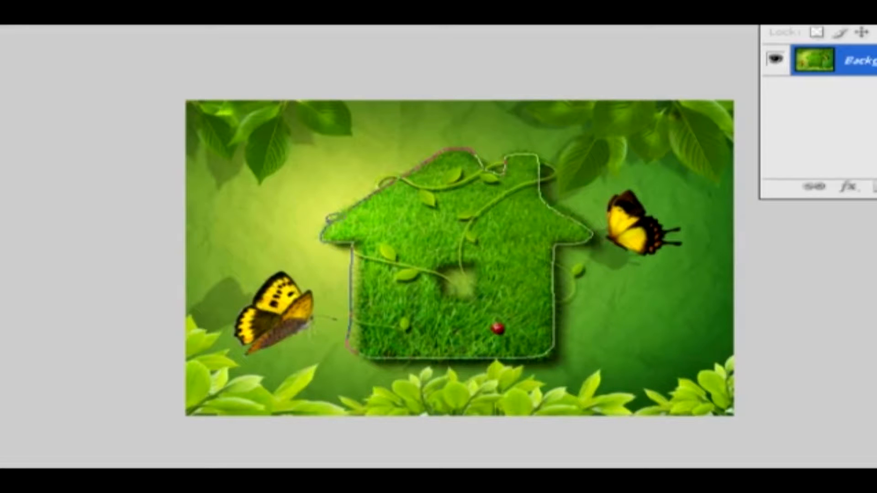
pyautogui.moveTo(347, 206); pyautogui.dragTo(354, 218)
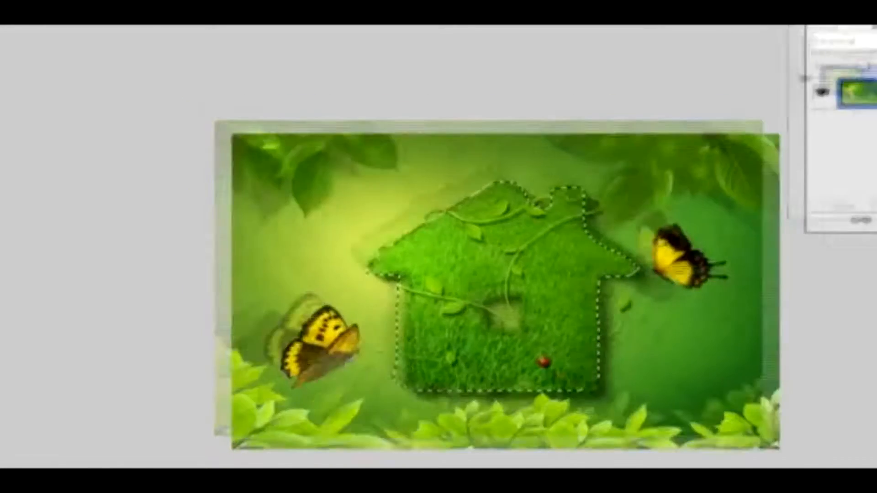
# Step: Select the grass house with the Polygonal Lasso tool, placing points at the roof, chimney and wall corners and closing at the starting eave
pyautogui.click(33, 157)
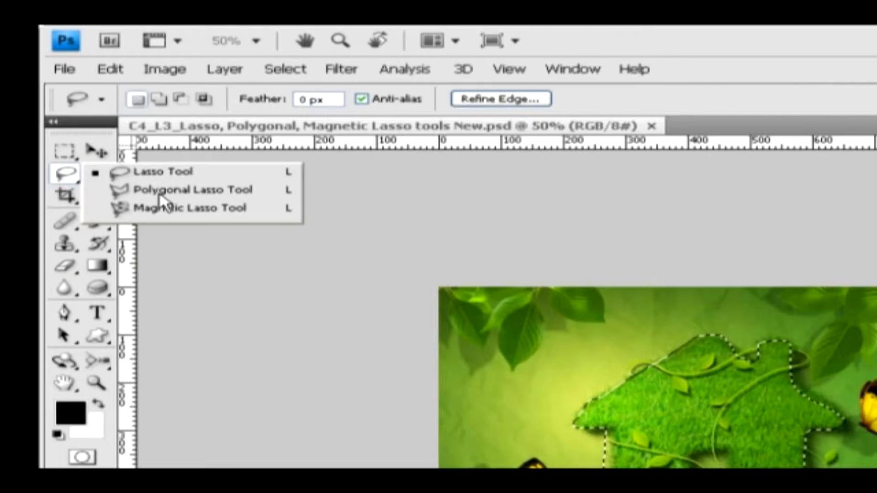
pyautogui.click(160, 196)
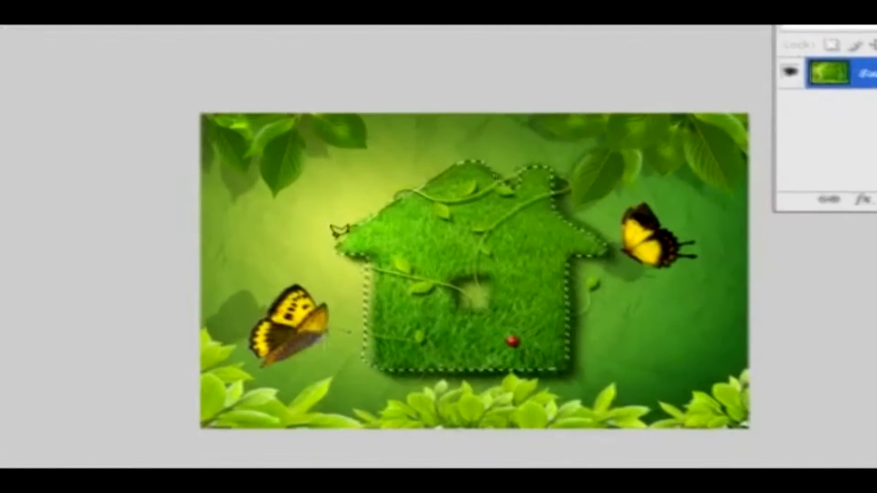
pyautogui.click(574, 411)
pyautogui.click(336, 236)
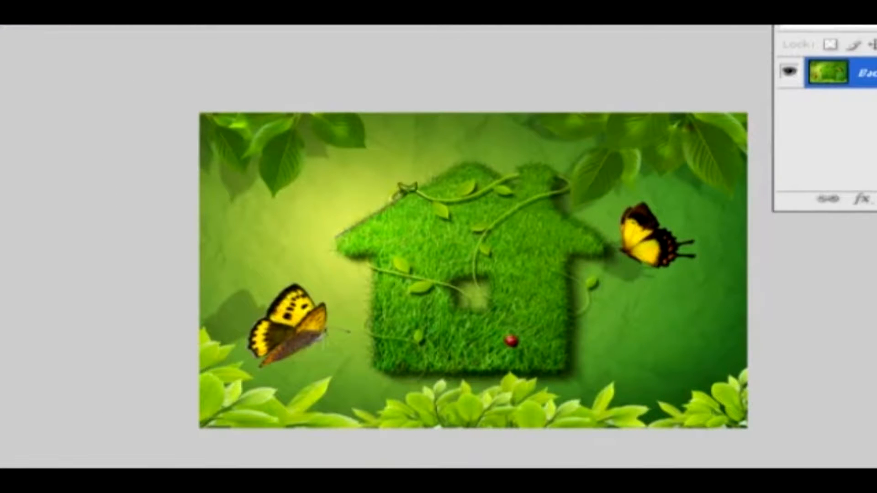
pyautogui.click(461, 160)
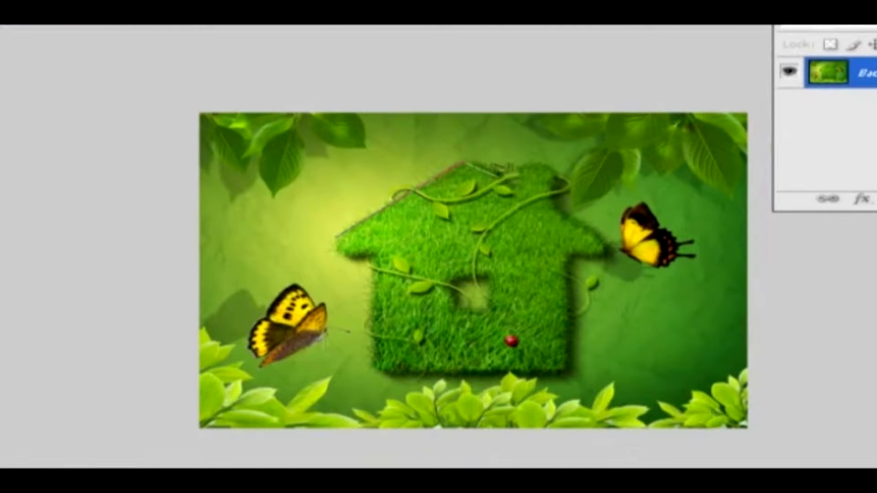
pyautogui.click(519, 170)
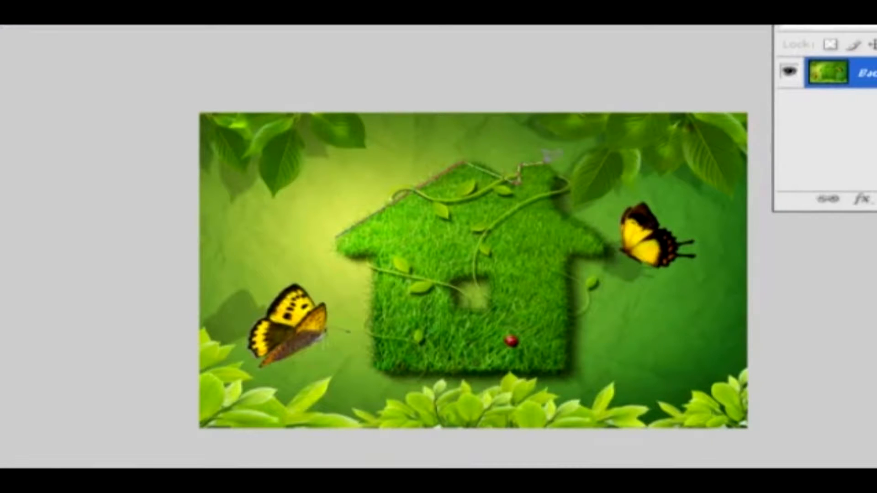
pyautogui.click(554, 197)
pyautogui.click(606, 246)
pyautogui.click(568, 255)
pyautogui.click(566, 367)
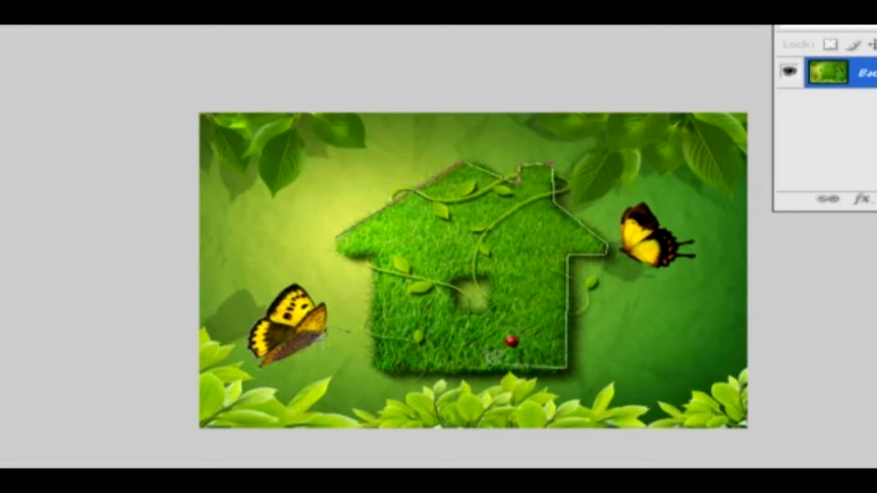
pyautogui.click(379, 371)
pyautogui.click(375, 252)
pyautogui.click(337, 251)
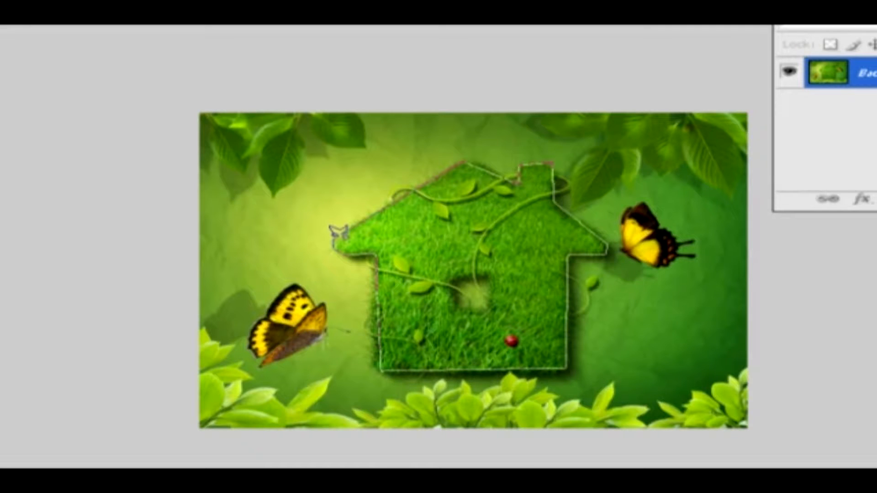
pyautogui.click(336, 242)
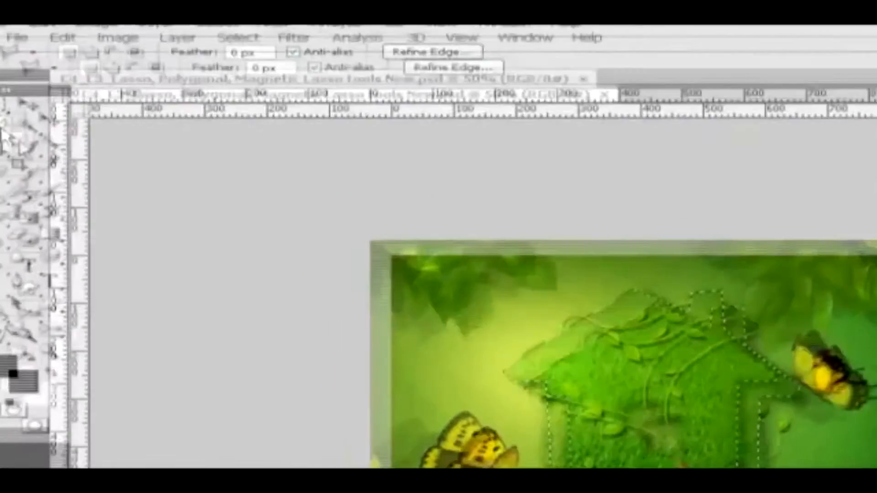
# Step: Select the grass house with the Magnetic Lasso tool, tracing its edge from the roof's eave back to the starting point
pyautogui.click(62, 174)
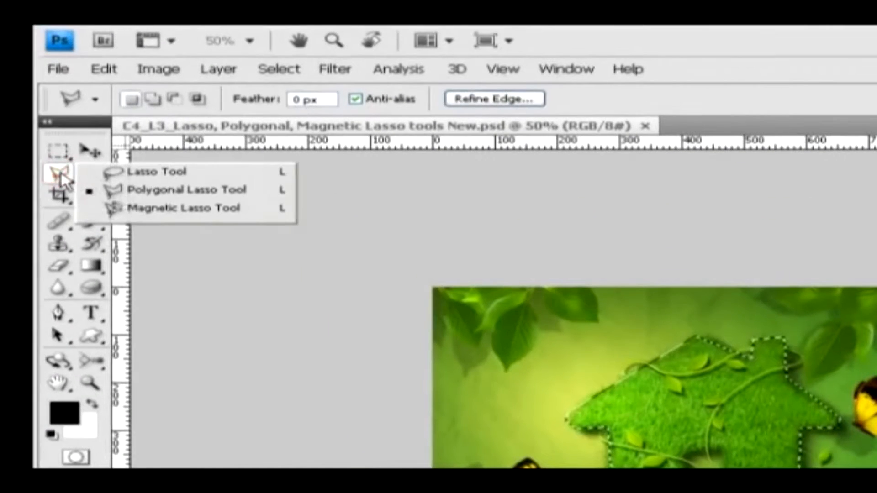
pyautogui.click(167, 210)
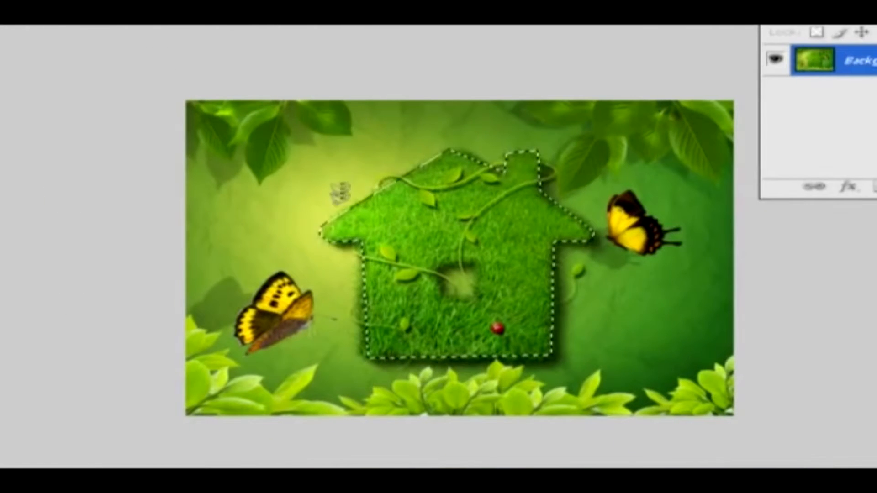
pyautogui.click(336, 213)
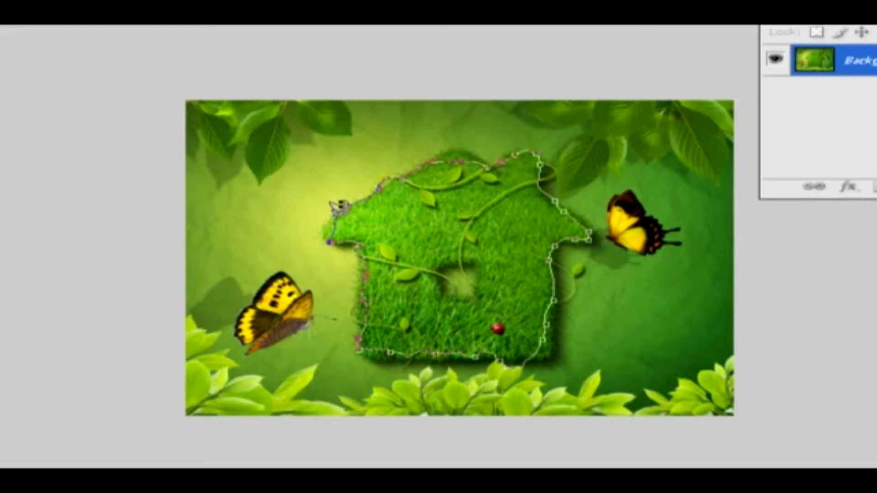
pyautogui.click(338, 206)
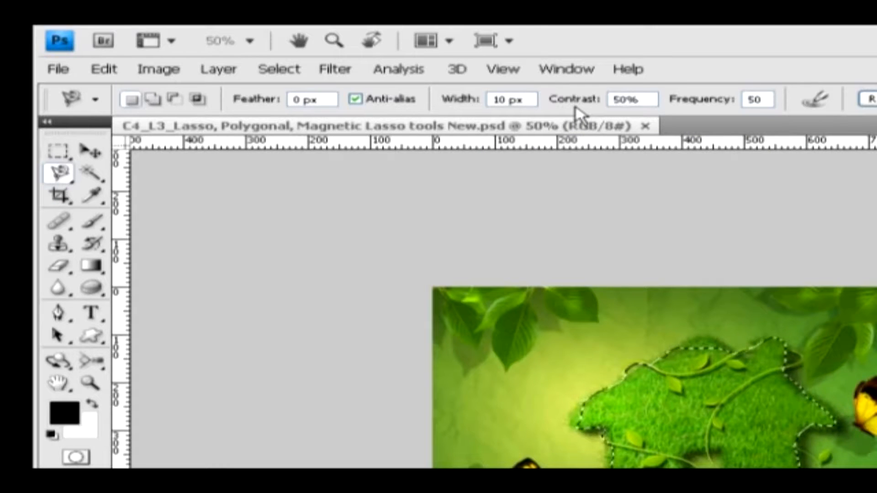
# Step: Set the Magnetic Lasso contrast to 100% and retrace the grass house's outline as a closed selection
pyautogui.moveTo(571, 100); pyautogui.dragTo(648, 105)
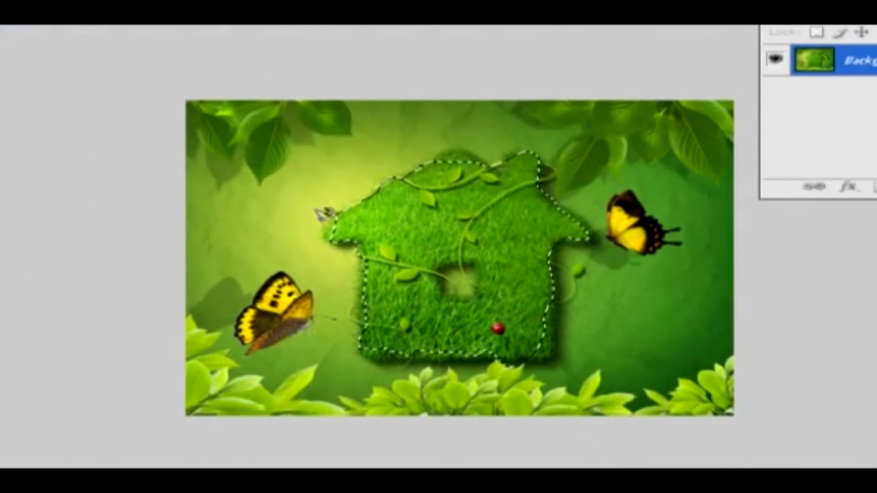
pyautogui.click(323, 224)
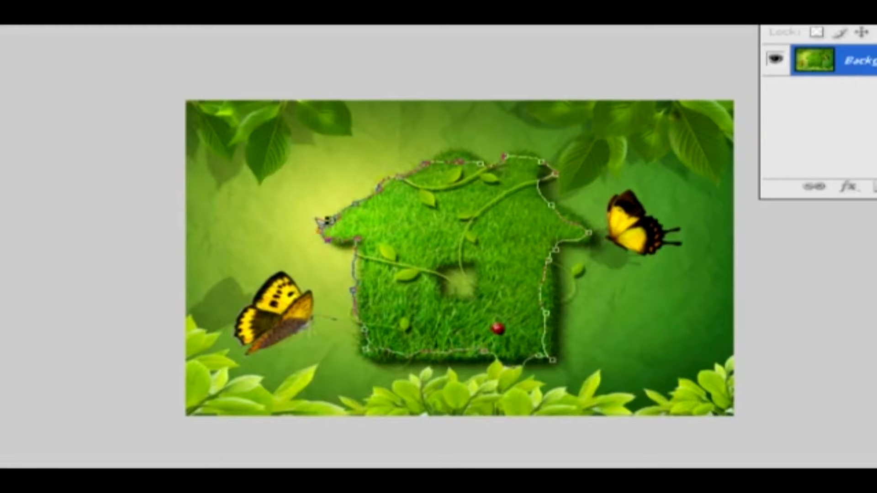
pyautogui.click(325, 221)
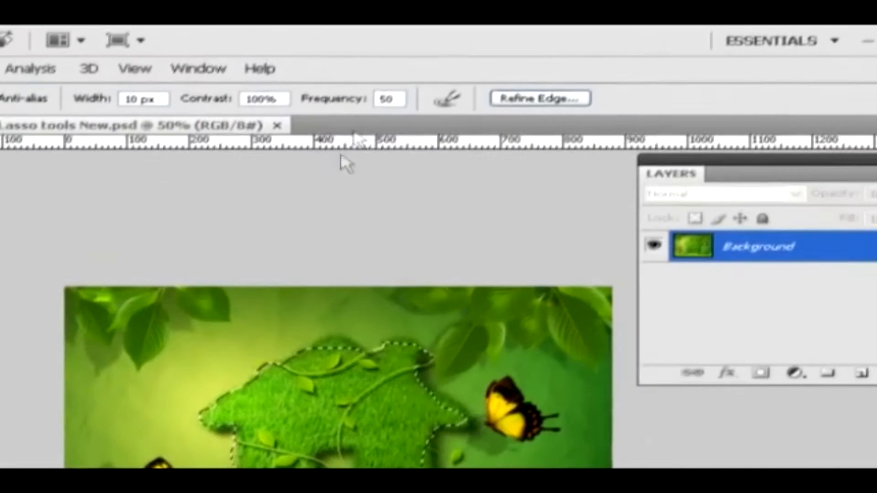
# Step: Set the Magnetic Lasso frequency to 100 and trace the grass house's outline again as a closed selection
pyautogui.click(338, 101)
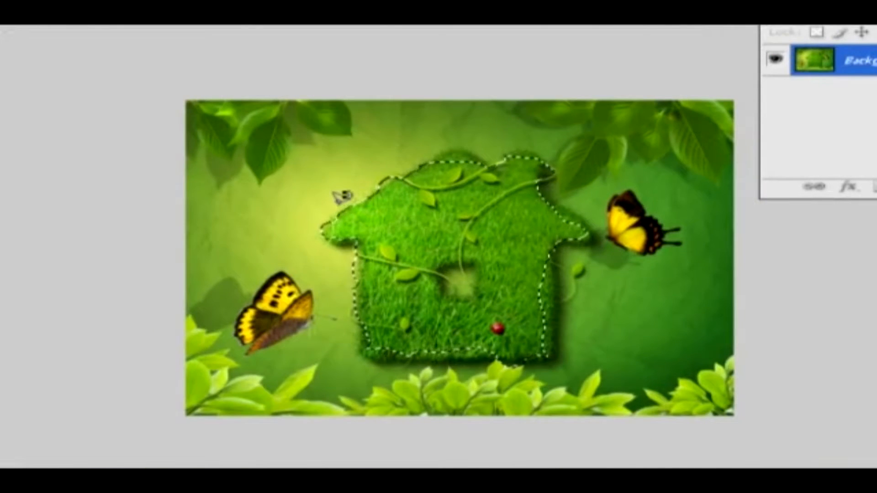
pyautogui.click(335, 213)
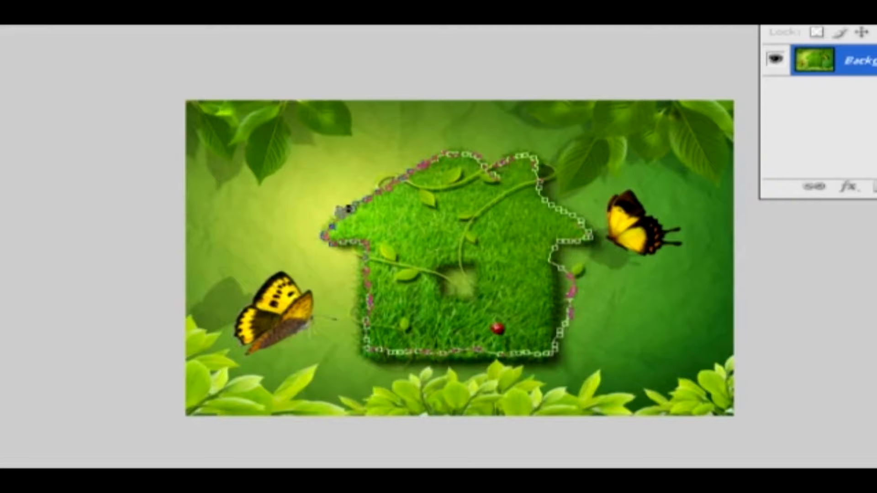
pyautogui.click(340, 205)
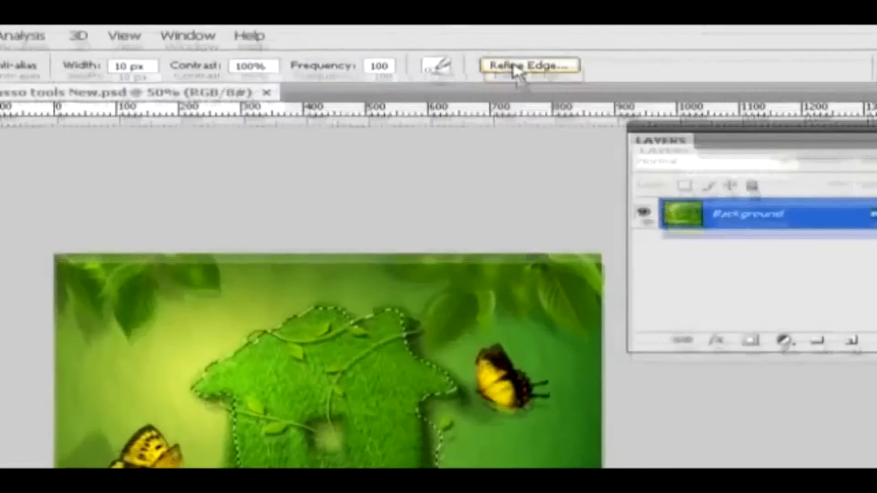
# Step: Refine the house selection's edge with Feather 1.5 px and Contract/Expand +81%, and apply it
pyautogui.click(525, 99)
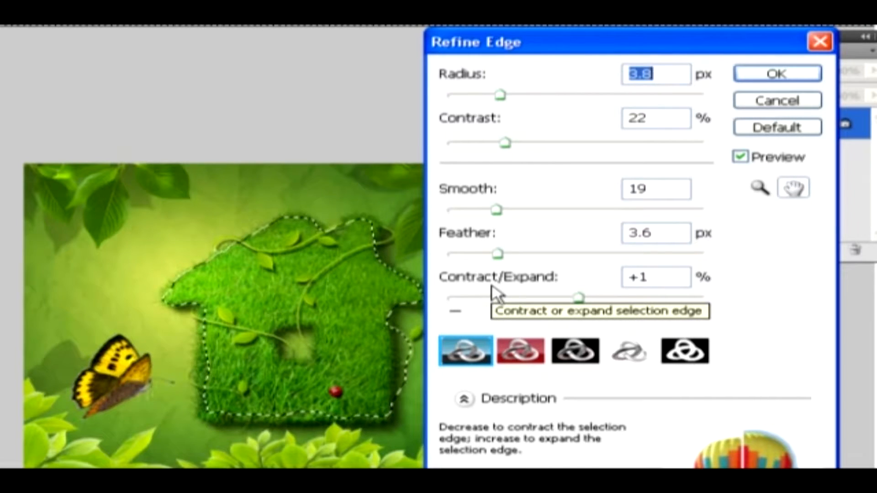
pyautogui.moveTo(497, 254); pyautogui.dragTo(470, 254)
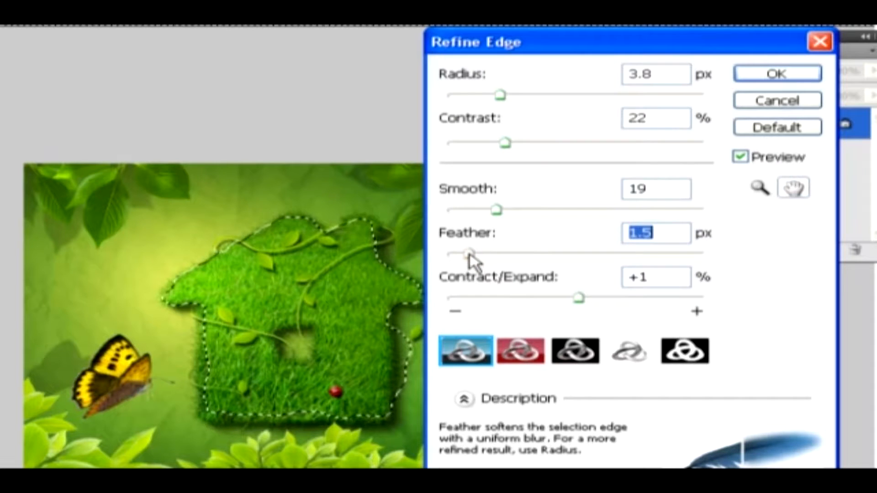
pyautogui.moveTo(579, 298); pyautogui.dragTo(616, 301)
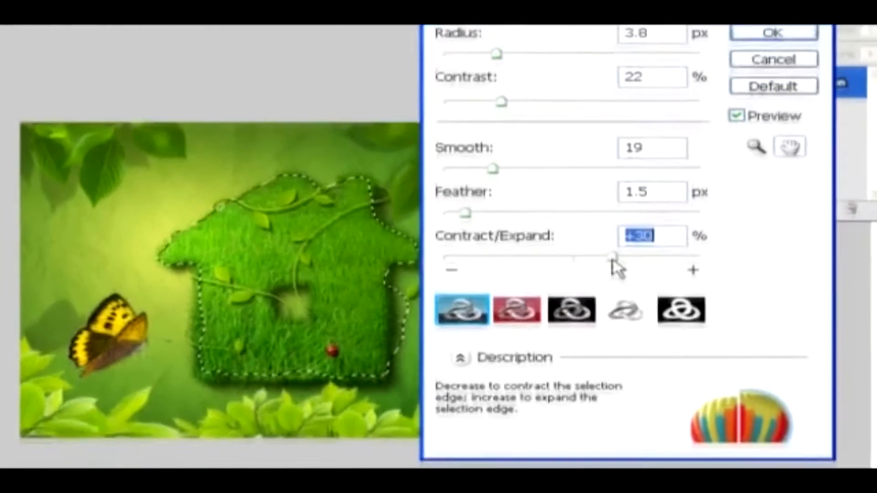
pyautogui.moveTo(614, 267)
pyautogui.mouseDown()
pyautogui.moveTo(658, 269)
pyautogui.moveTo(668, 249)
pyautogui.mouseUp()
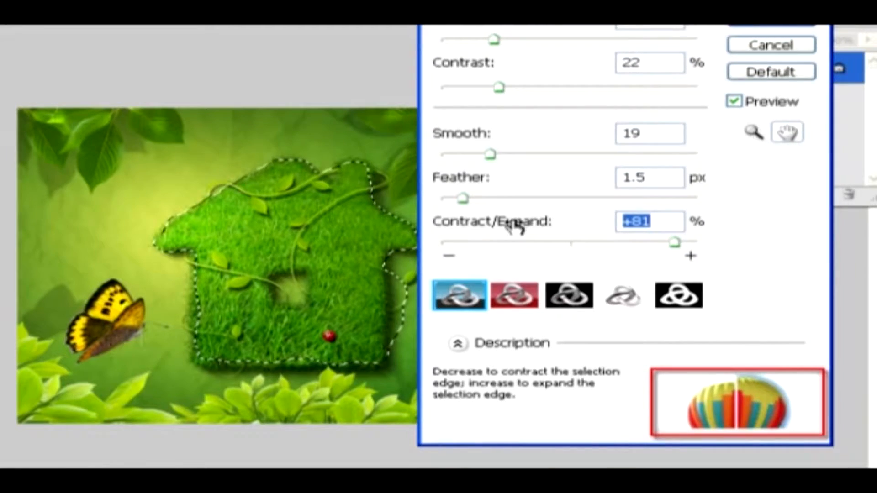
pyautogui.moveTo(462, 135)
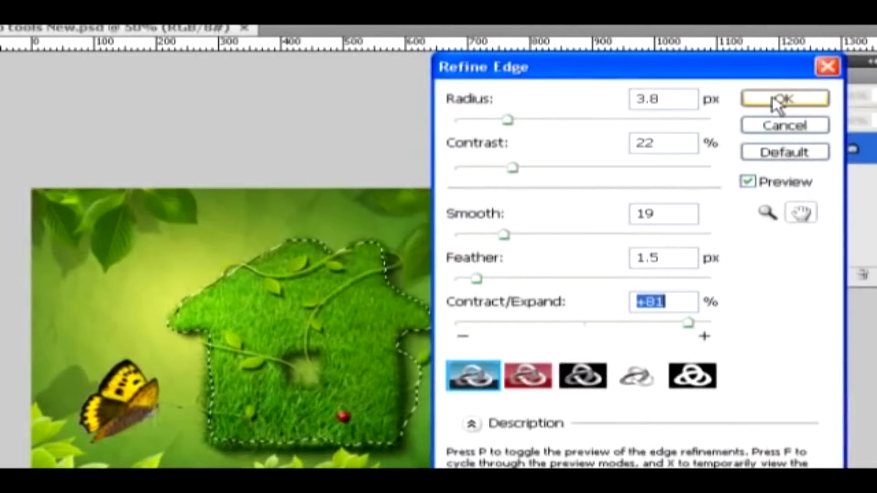
pyautogui.click(776, 102)
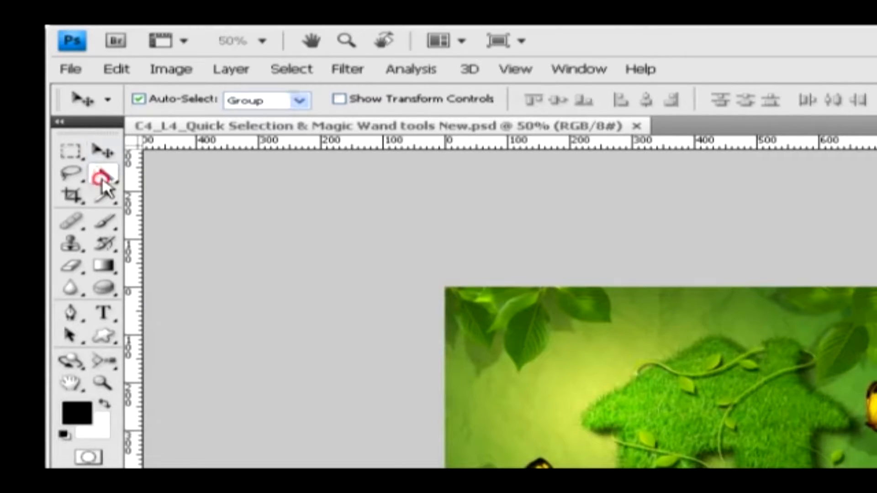
# Step: Select the leaves in the picture's upper-left corner with the Quick Selection tool, extending the selection into the background below them
pyautogui.click(103, 173)
pyautogui.moveTo(452, 290)
pyautogui.mouseDown()
pyautogui.moveTo(448, 344)
pyautogui.moveTo(479, 338)
pyautogui.moveTo(495, 306)
pyautogui.moveTo(521, 338)
pyautogui.moveTo(558, 304)
pyautogui.mouseUp()
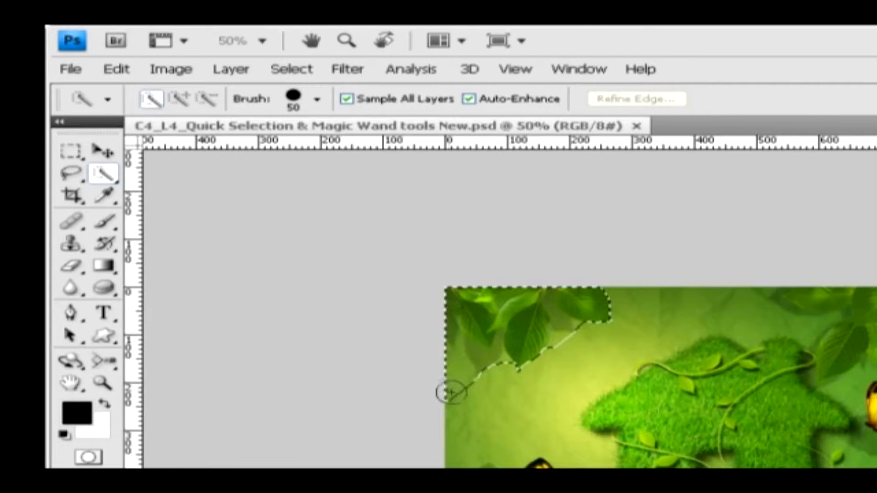
pyautogui.moveTo(515, 376); pyautogui.dragTo(560, 344)
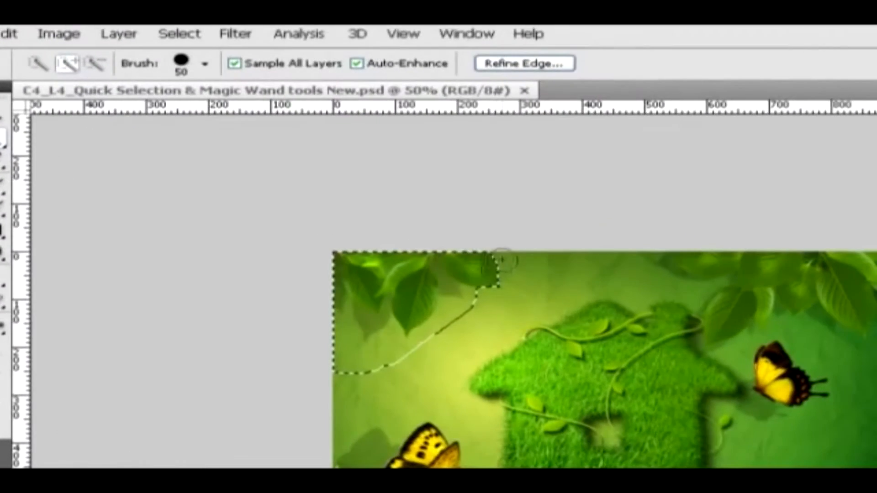
# Step: Extend the quick selection along the picture's upper edge, above the house and into the upper-right leaves
pyautogui.moveTo(502, 259)
pyautogui.mouseDown()
pyautogui.moveTo(497, 266)
pyautogui.moveTo(562, 256)
pyautogui.moveTo(568, 267)
pyautogui.mouseUp()
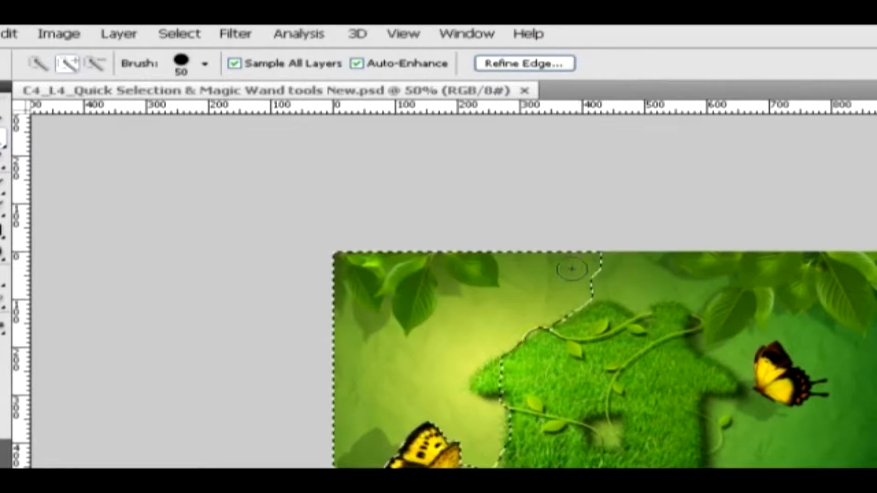
pyautogui.click(628, 270)
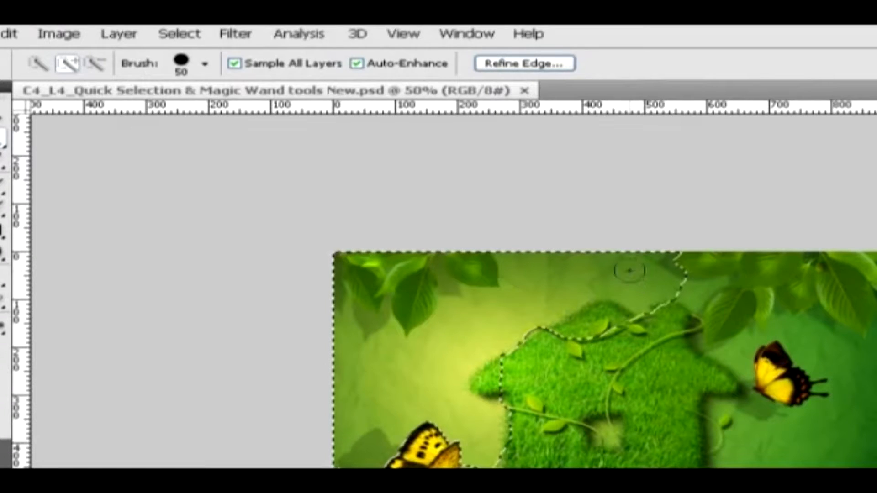
pyautogui.click(710, 269)
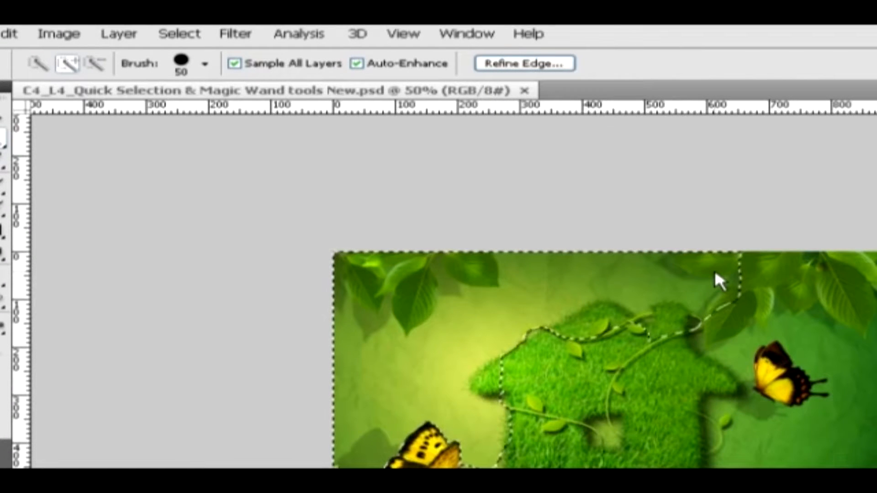
# Step: Subtract the background areas around the left butterfly from the quick selection
pyautogui.click(96, 64)
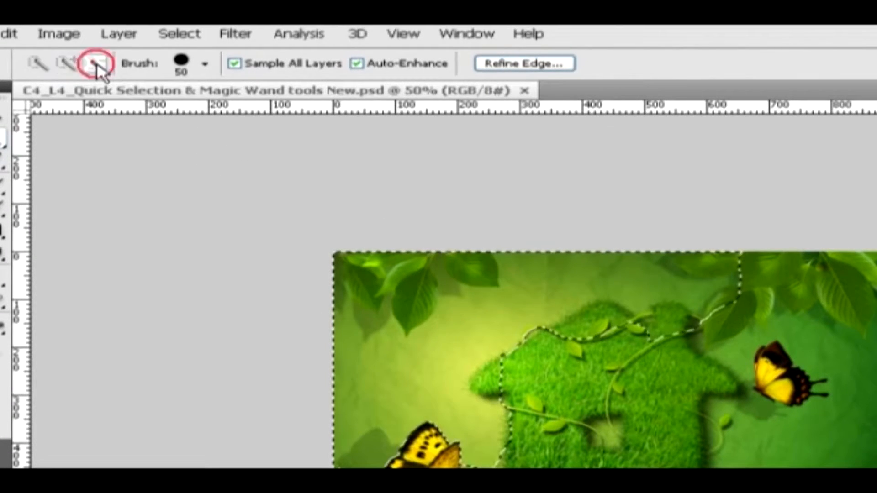
pyautogui.click(373, 437)
pyautogui.click(473, 418)
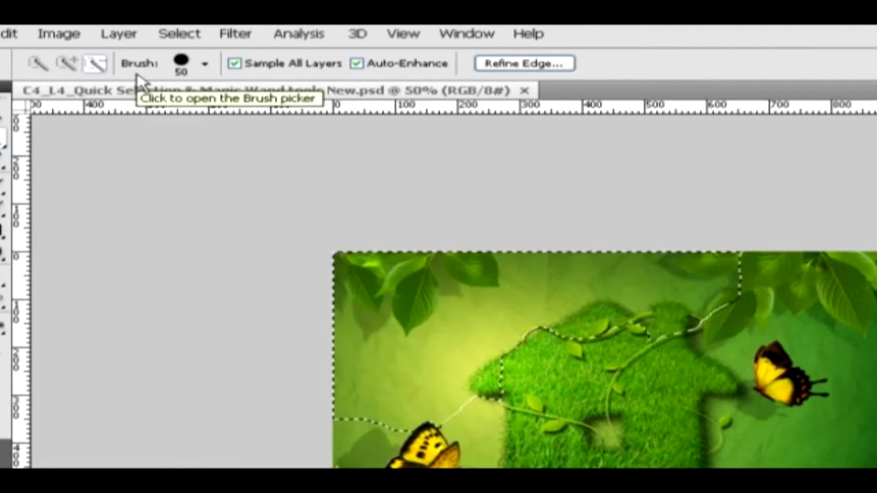
# Step: Set the Quick Selection brush to Diameter 86 px, Hardness 64% and Spacing 64%
pyautogui.click(204, 65)
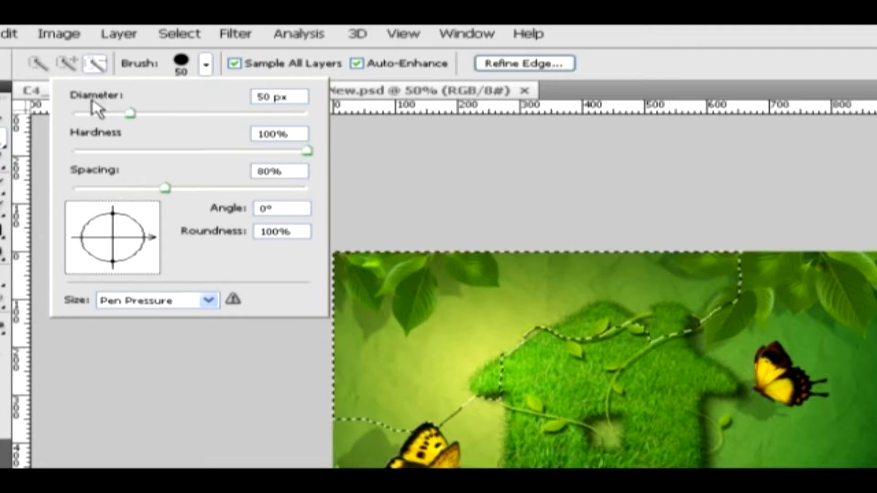
pyautogui.click(132, 114)
pyautogui.moveTo(169, 114); pyautogui.dragTo(173, 114)
pyautogui.moveTo(306, 151); pyautogui.dragTo(244, 149)
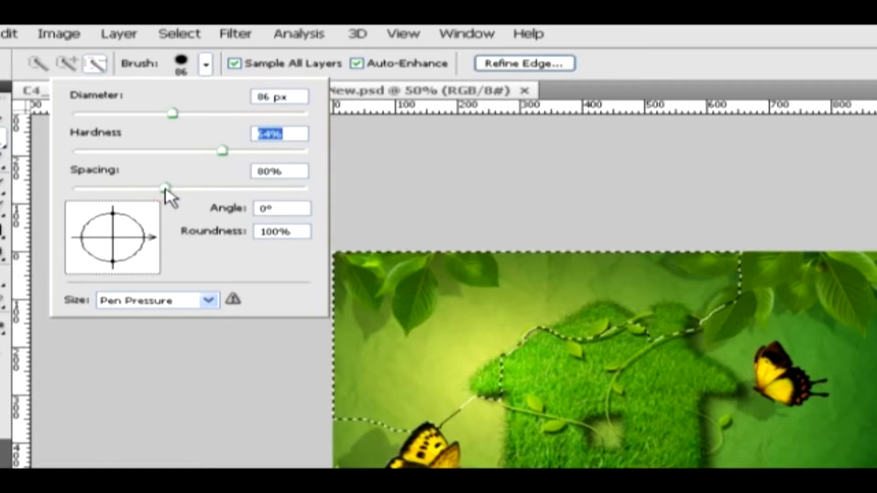
pyautogui.moveTo(166, 188); pyautogui.dragTo(149, 188)
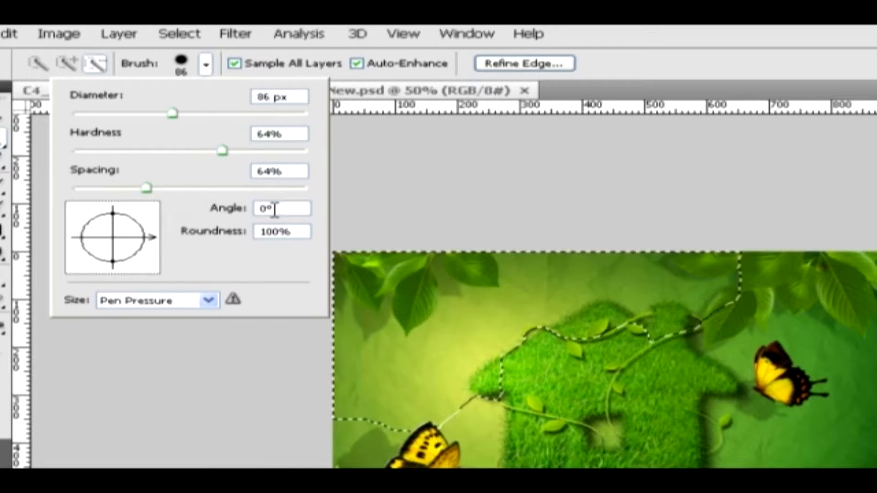
# Step: Tilt the Quick Selection brush to an Angle of 32° and flatten it to 76% Roundness
pyautogui.moveTo(151, 237); pyautogui.dragTo(133, 212)
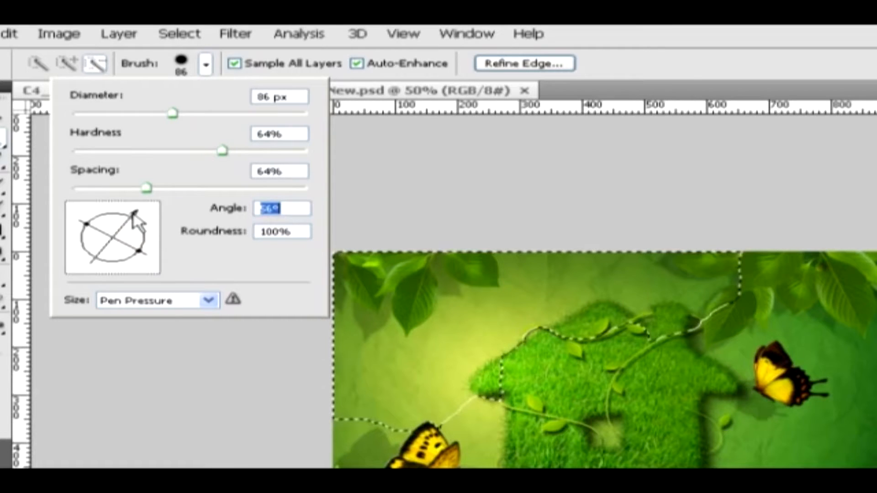
pyautogui.moveTo(224, 232); pyautogui.dragTo(196, 237)
pyautogui.click(228, 237)
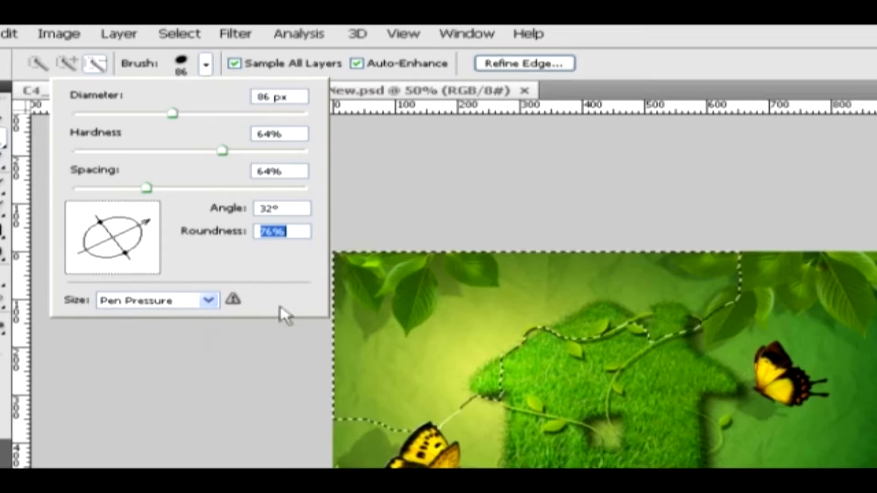
pyautogui.click(371, 225)
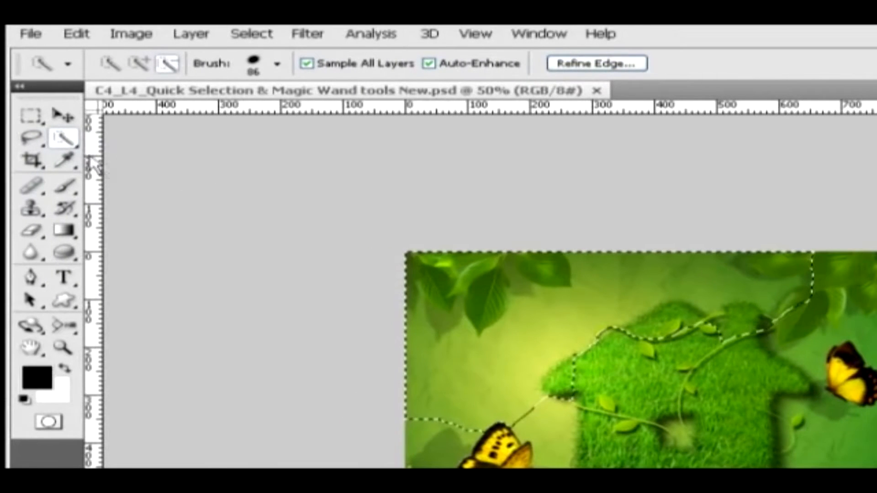
# Step: Select the bright background beside the house's left side with the Magic Wand, and select there again with a higher Tolerance
pyautogui.click(63, 139)
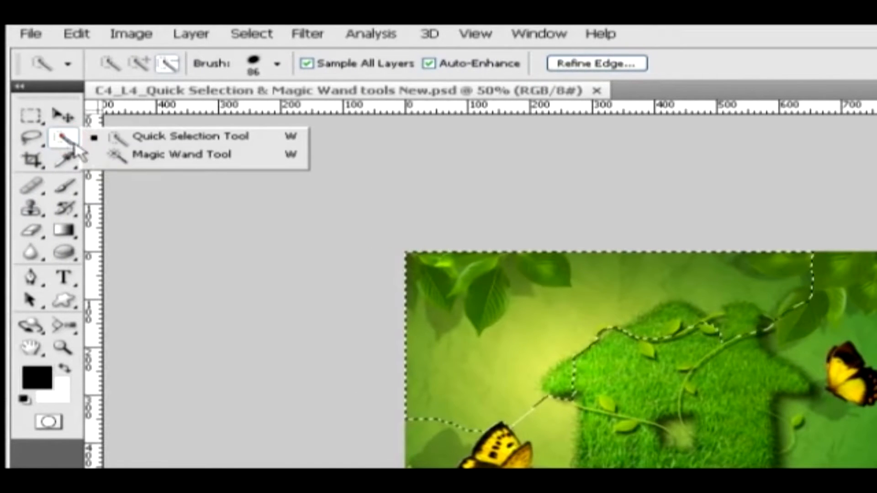
pyautogui.click(166, 159)
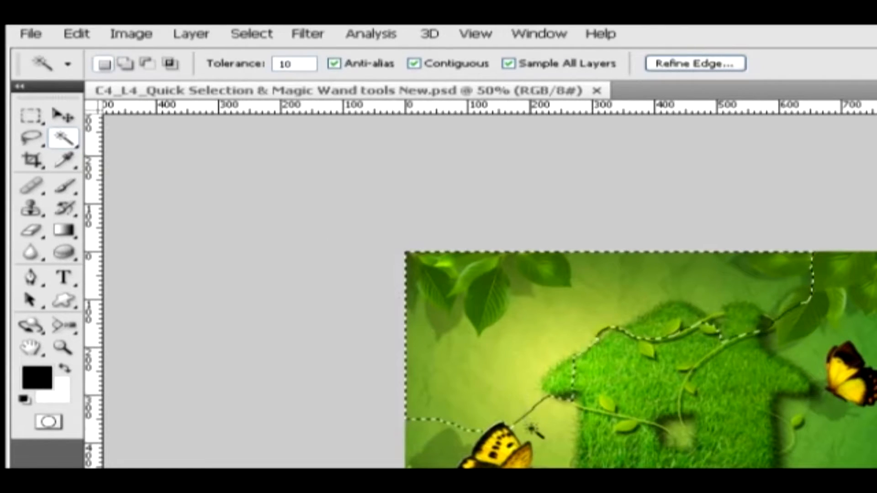
pyautogui.click(538, 431)
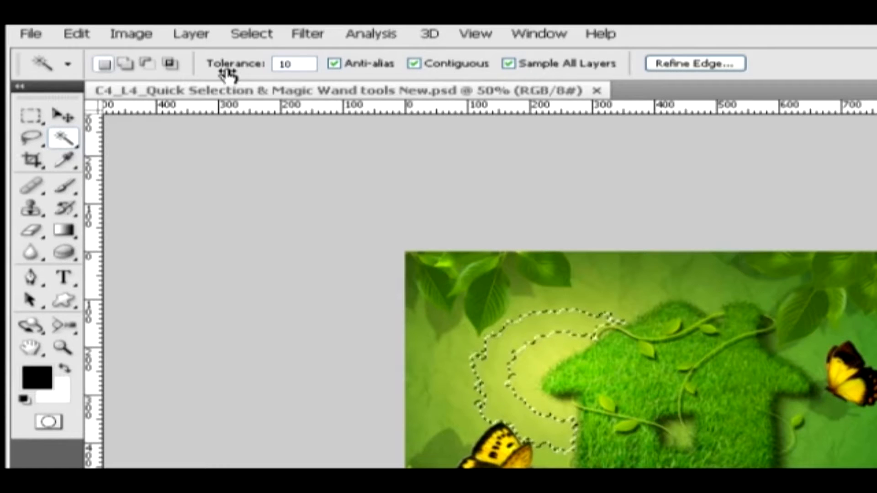
pyautogui.moveTo(227, 67); pyautogui.dragTo(259, 73)
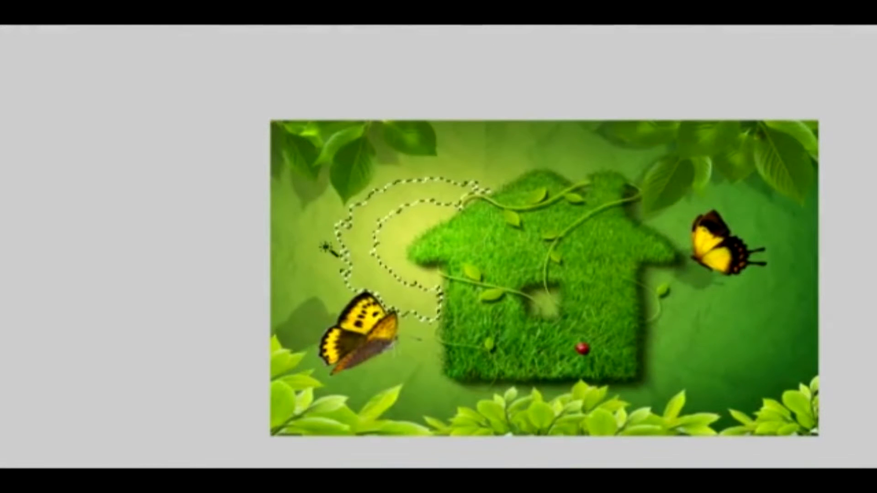
pyautogui.click(325, 247)
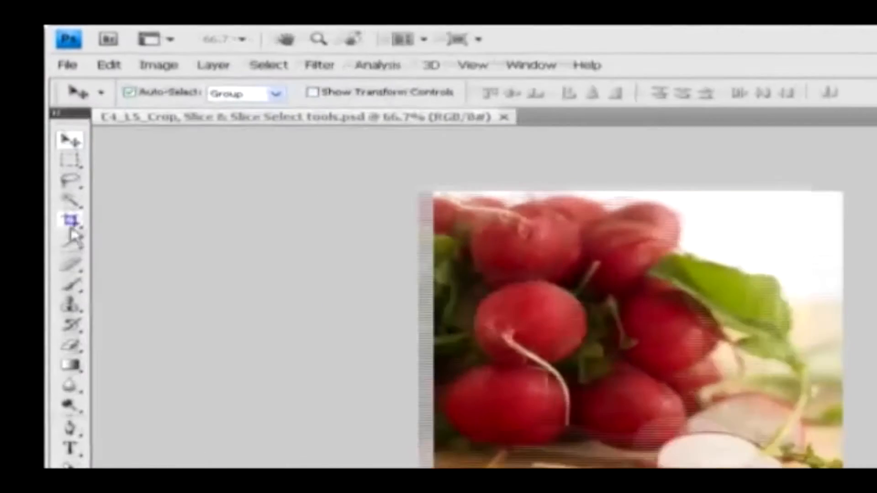
# Step: Crop the radish picture with a freehand frame starting at its upper-left corner and commit the crop
pyautogui.click(70, 154)
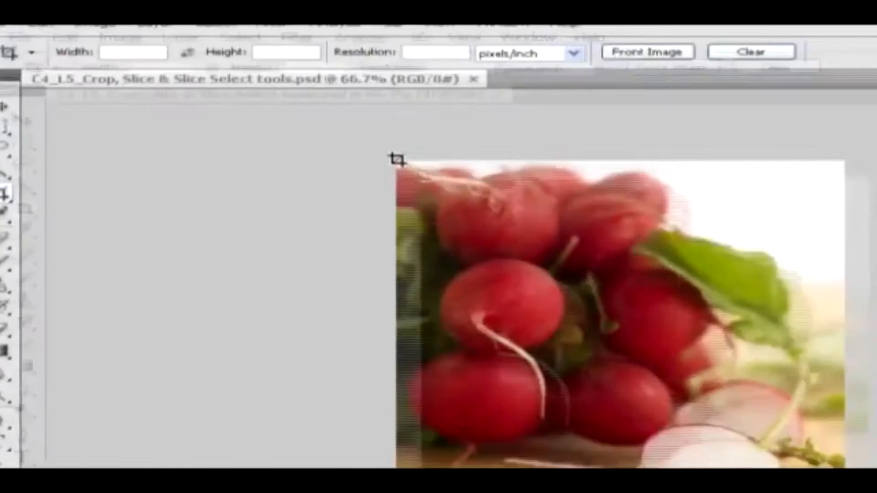
pyautogui.moveTo(469, 209); pyautogui.dragTo(533, 274)
pyautogui.moveTo(279, 111); pyautogui.dragTo(677, 404)
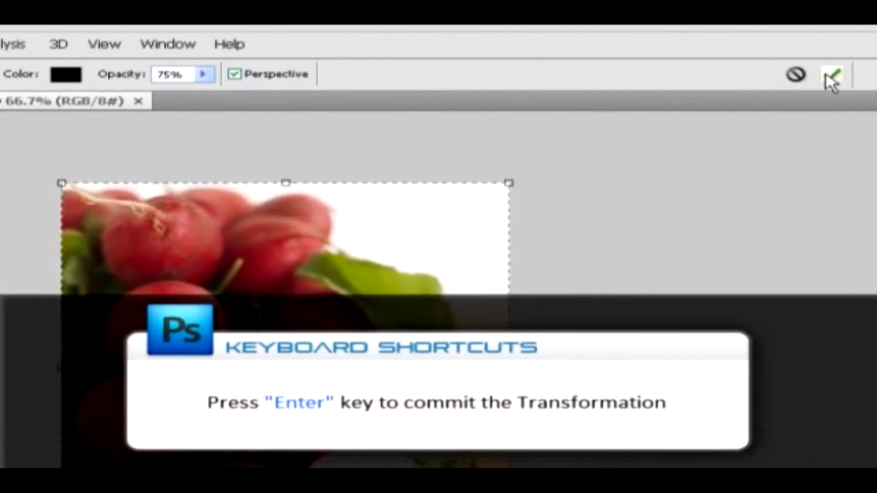
pyautogui.click(832, 77)
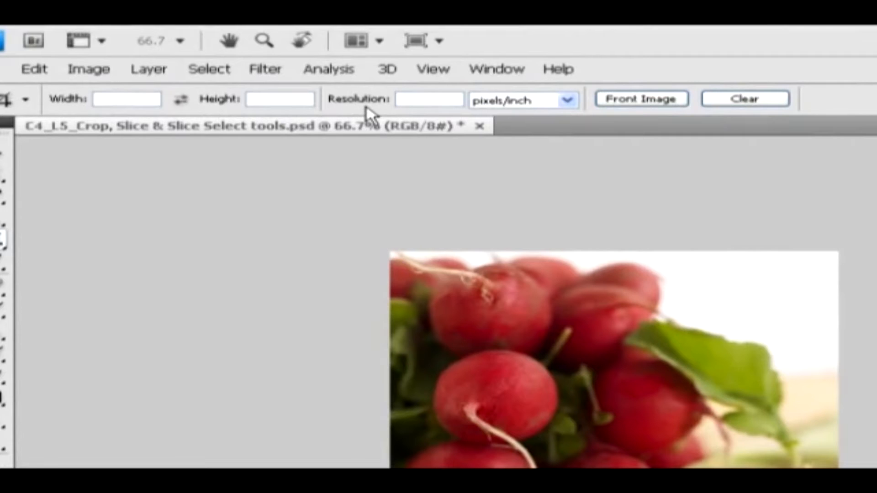
# Step: Set the Crop tool to a width of 5 in, a height of 4 in and a resolution of 72 pixels/inch
pyautogui.click(133, 99)
pyautogui.write('5')
pyautogui.click(259, 97)
pyautogui.write('4')
pyautogui.click(416, 98)
pyautogui.write('72')
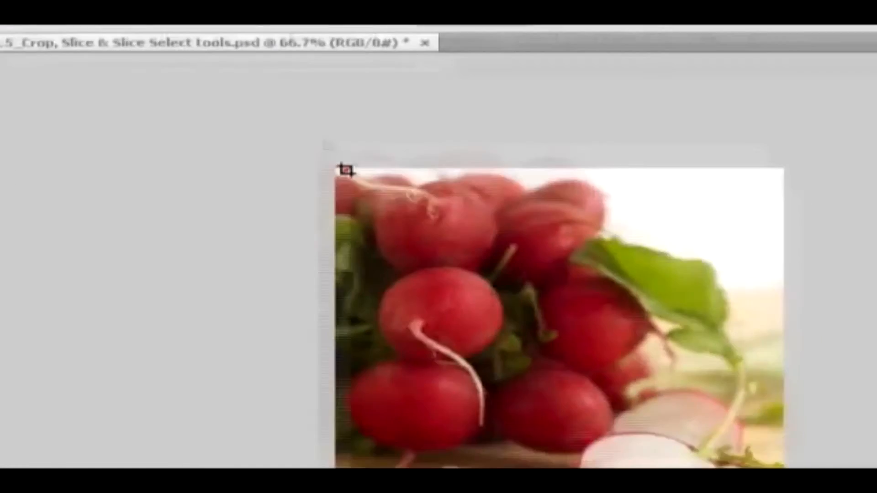
# Step: Frame the upper part of the radish picture for cropping and set the crop shield colour to pink fd1783
pyautogui.moveTo(346, 170); pyautogui.dragTo(777, 492)
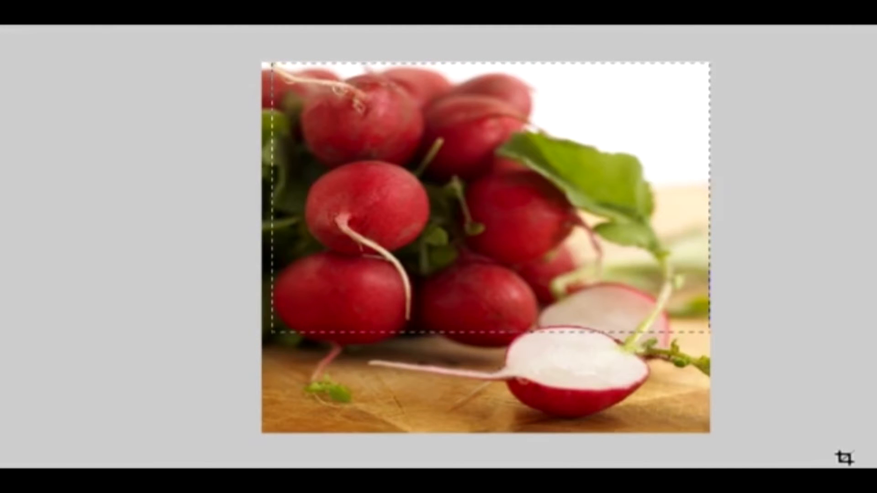
pyautogui.moveTo(844, 456); pyautogui.dragTo(843, 455)
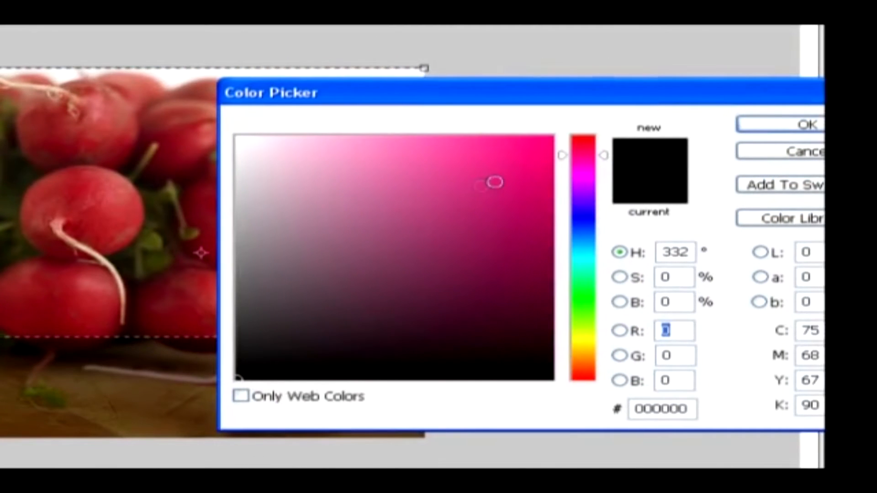
pyautogui.moveTo(495, 182); pyautogui.dragTo(525, 137)
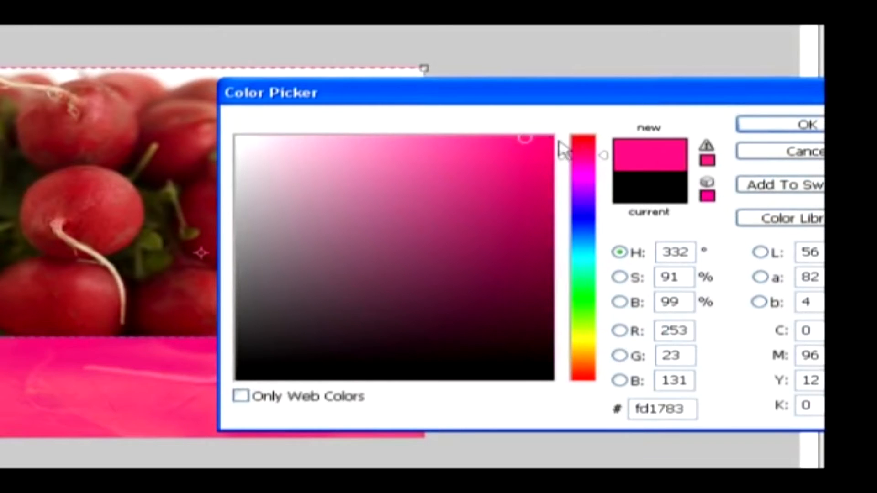
pyautogui.click(749, 125)
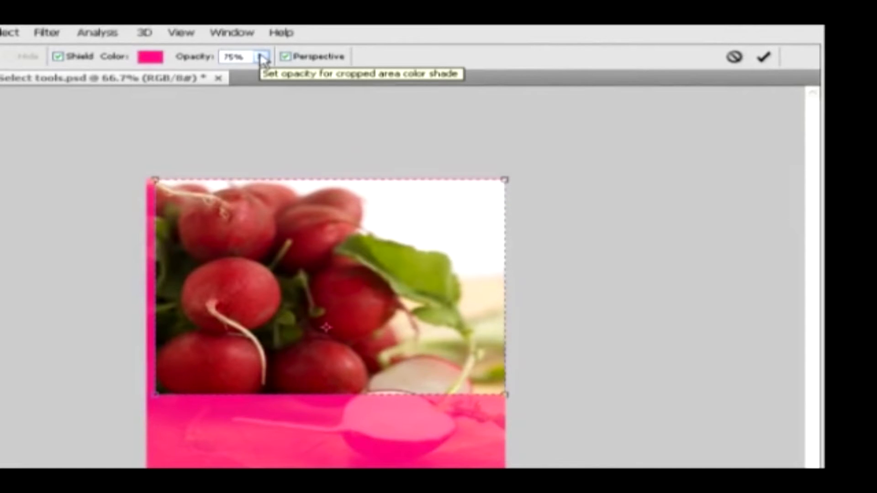
# Step: Raise the crop shield's opacity to 95% and cancel the pending crop
pyautogui.click(262, 56)
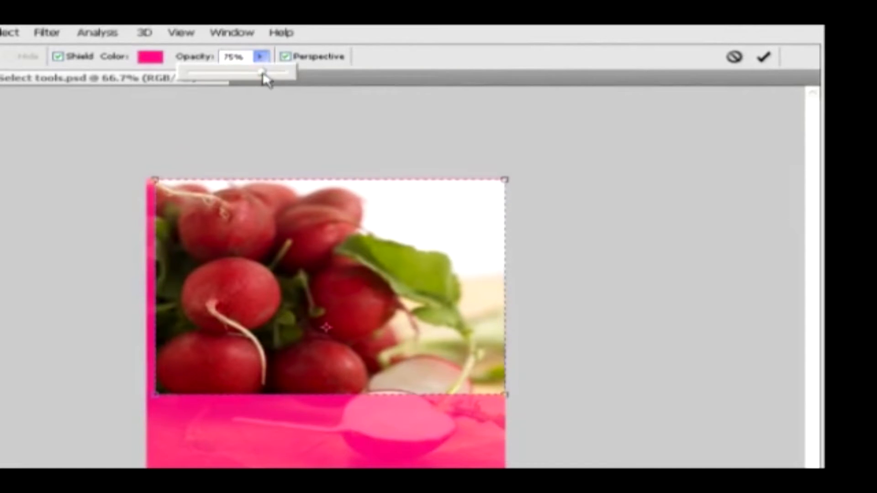
pyautogui.moveTo(263, 71); pyautogui.dragTo(282, 73)
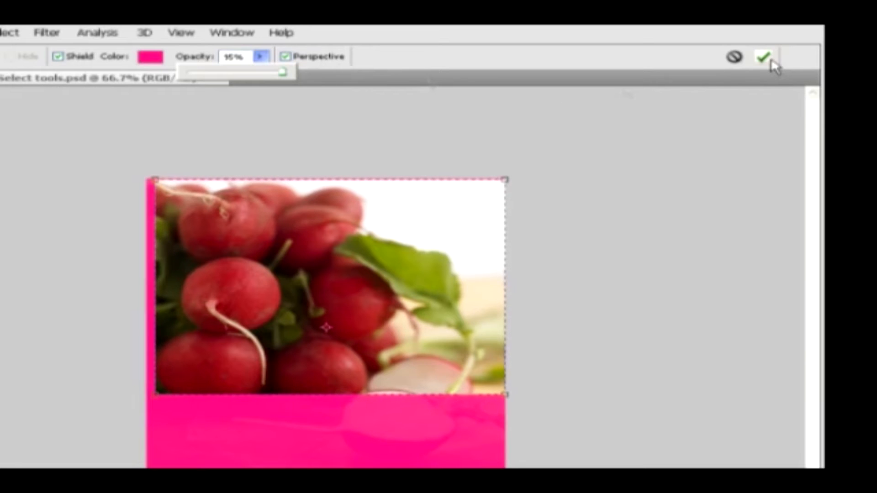
pyautogui.click(735, 58)
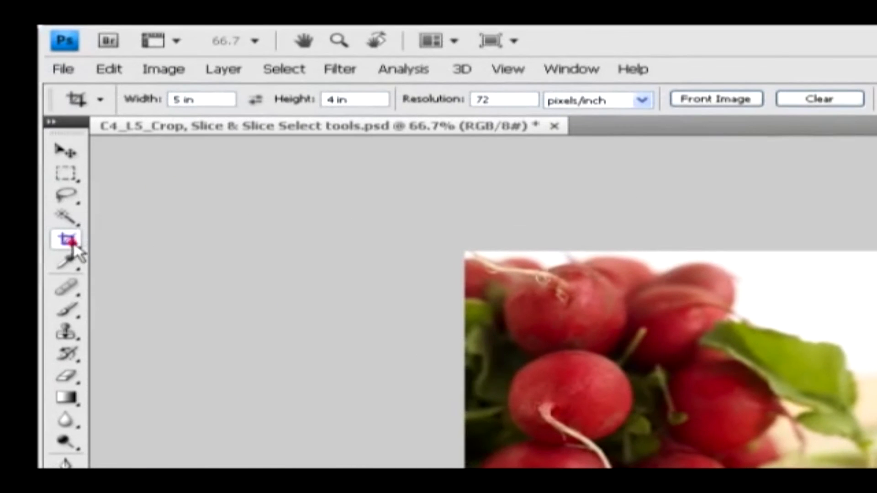
# Step: Draw two slices with the Slice tool, one across the upper-left radishes and one around the radish below them
pyautogui.click(73, 246)
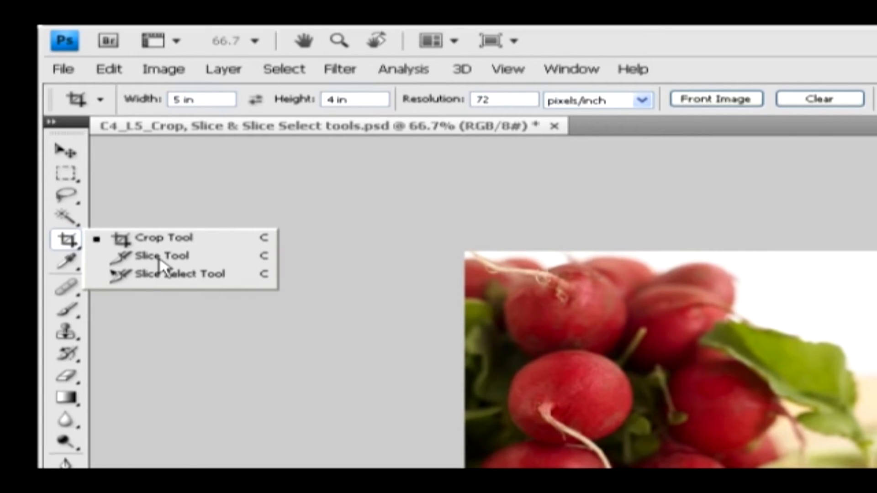
pyautogui.click(160, 255)
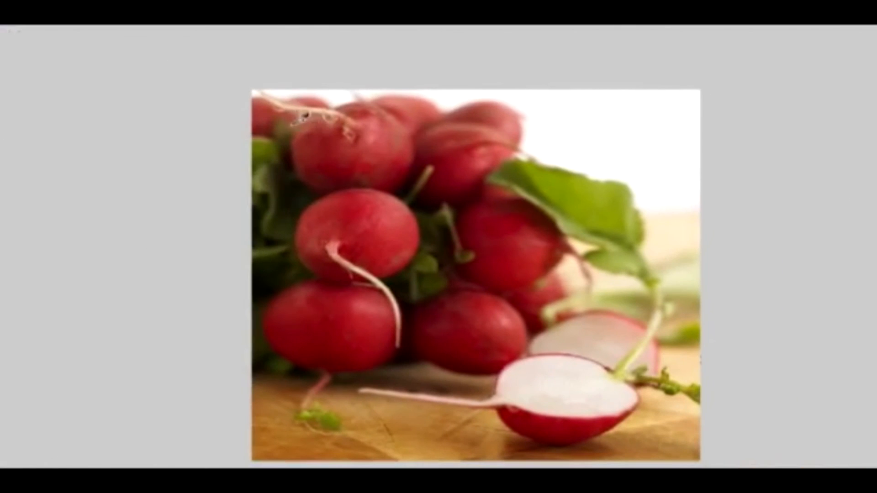
pyautogui.moveTo(261, 108)
pyautogui.mouseDown()
pyautogui.moveTo(453, 149)
pyautogui.moveTo(444, 157)
pyautogui.mouseUp()
pyautogui.moveTo(287, 190); pyautogui.dragTo(420, 273)
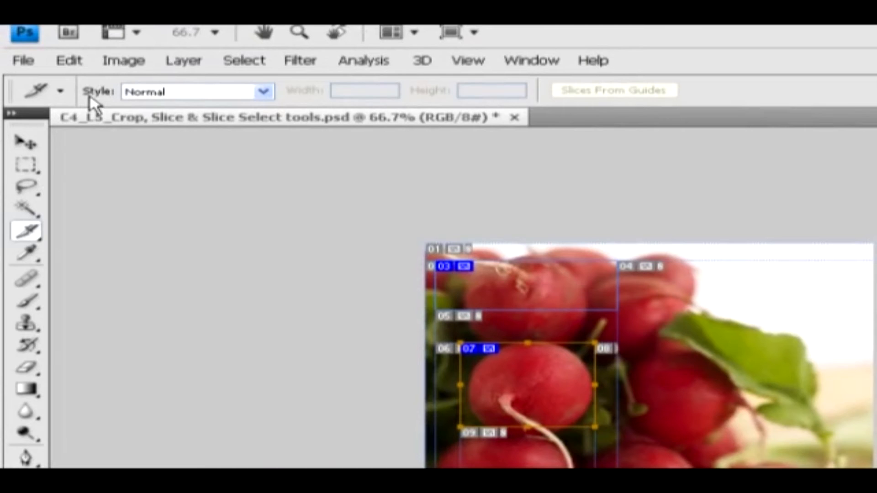
# Step: Set the slice style to Fixed Size with a width of 60 px and a height of 40 px
pyautogui.click(178, 95)
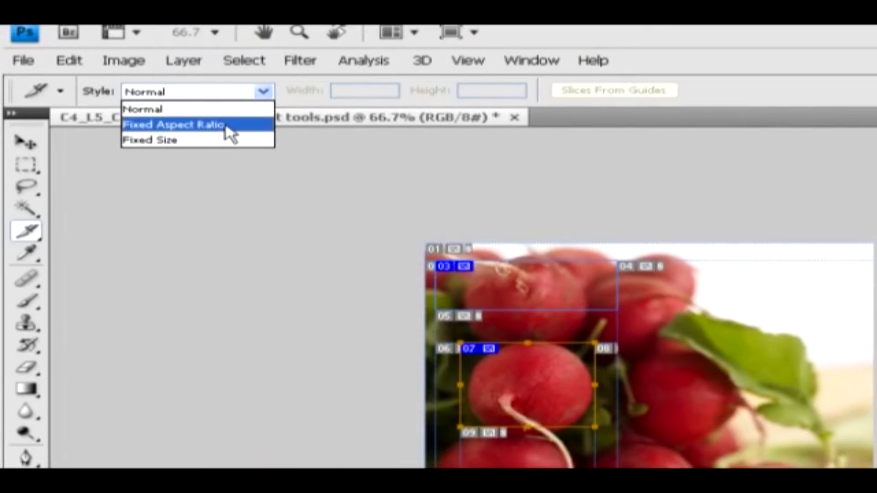
pyautogui.click(182, 136)
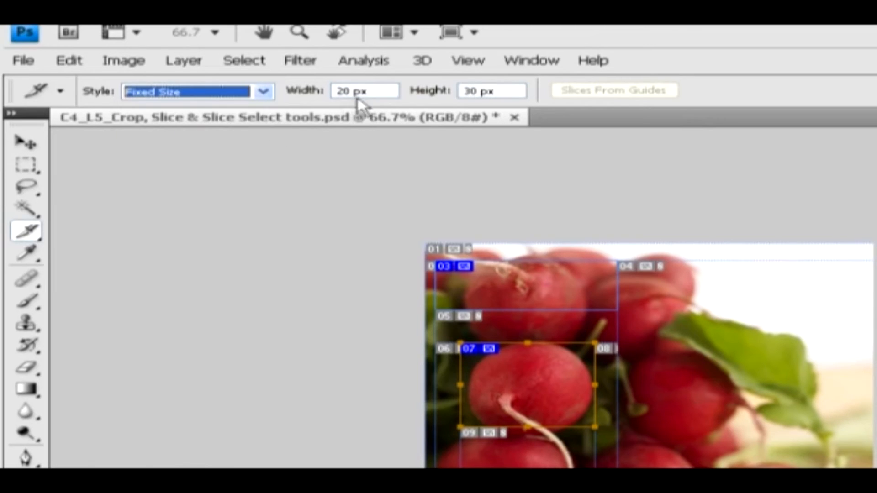
pyautogui.moveTo(352, 91); pyautogui.dragTo(335, 91)
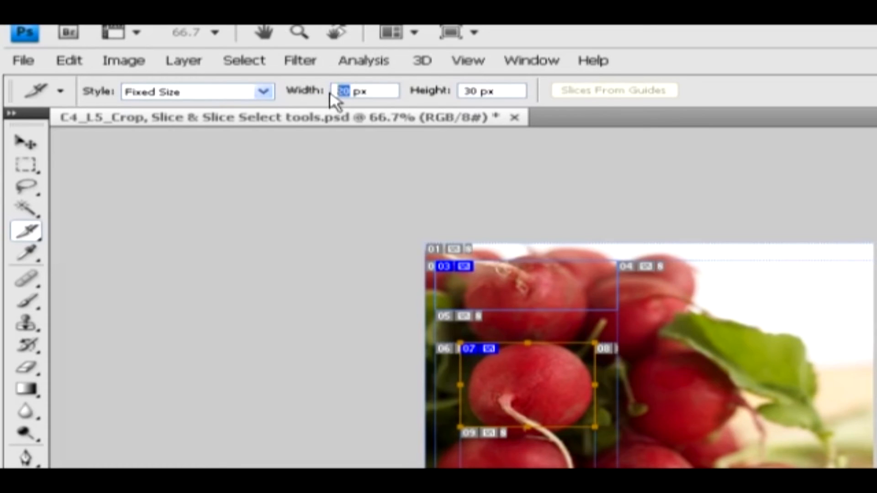
pyautogui.write('60')
pyautogui.moveTo(475, 90); pyautogui.dragTo(450, 89)
pyautogui.write('40')
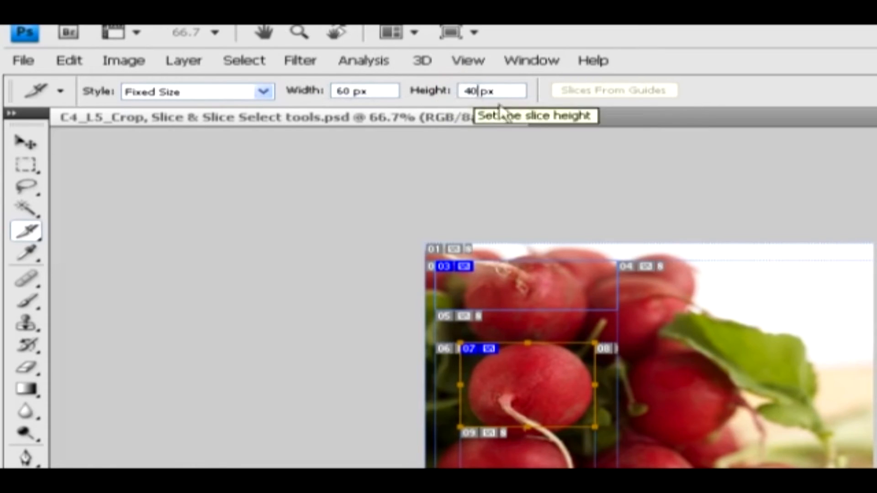
# Step: Place four fixed-size slices over the middle radishes and the base of the green leaf
pyautogui.click(643, 390)
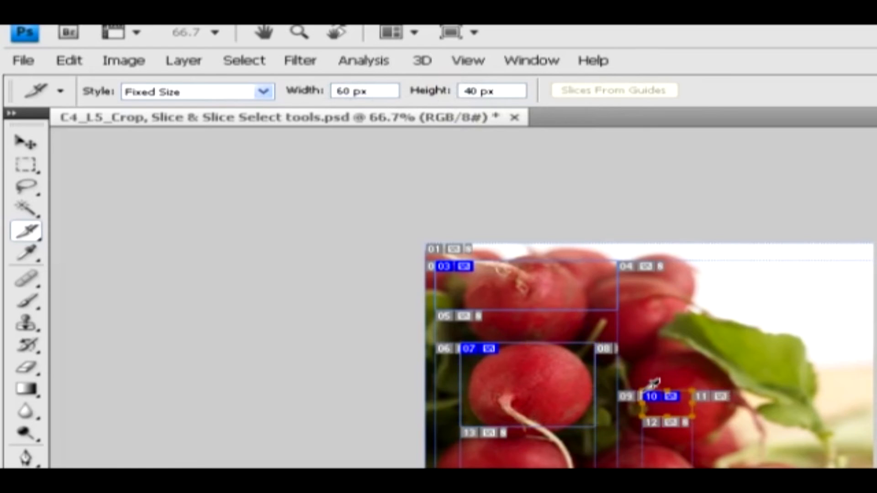
pyautogui.click(575, 328)
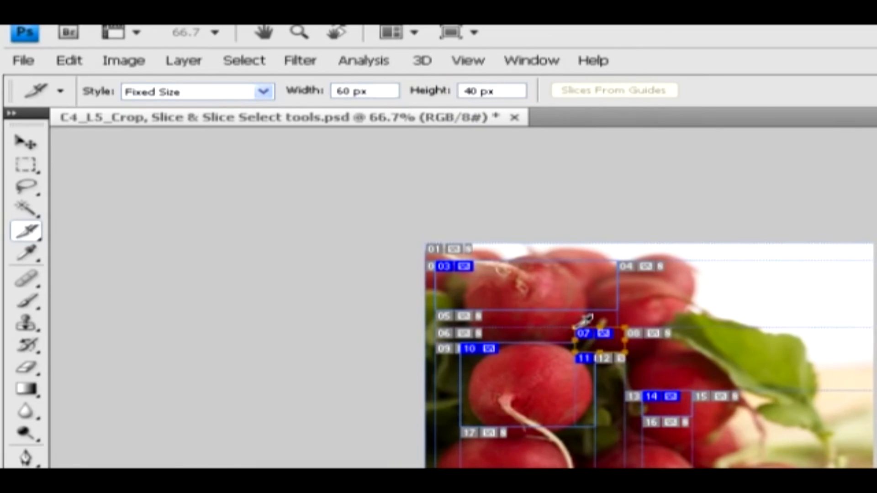
pyautogui.click(660, 349)
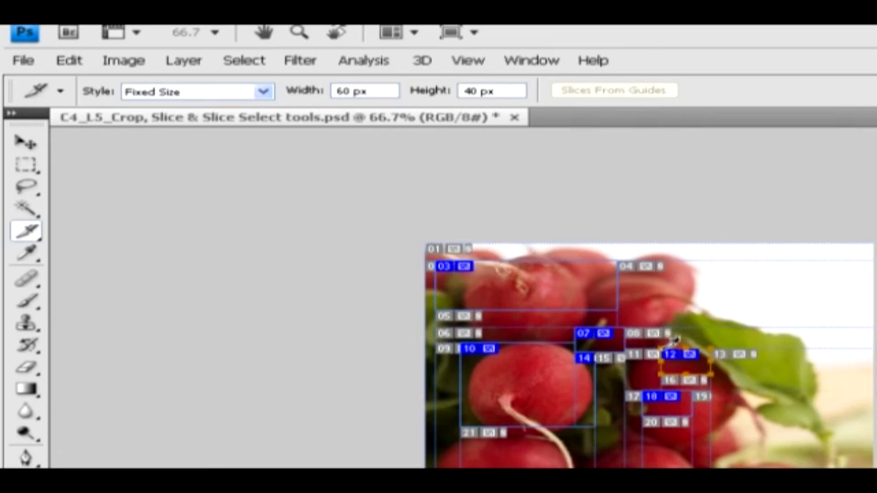
pyautogui.click(655, 314)
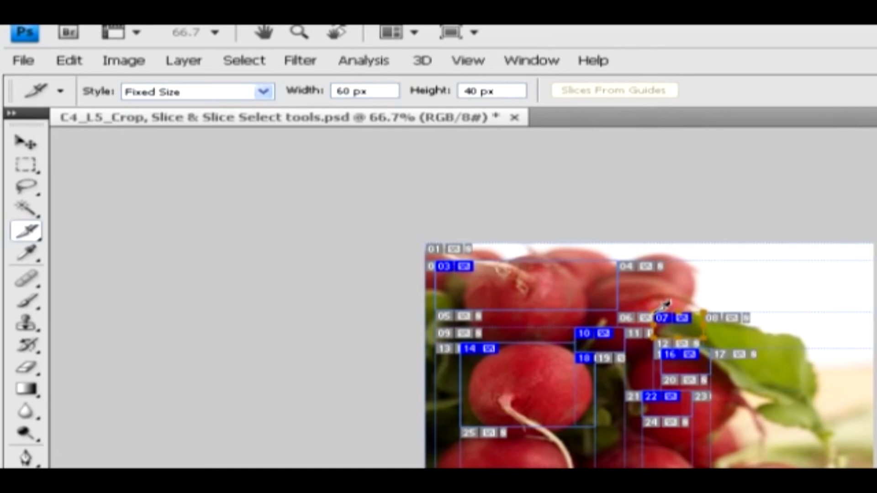
# Step: With the Slice Select tool, move the wide upper-left slice into the image's corner and multi-select it with the radish slice and adjacent small slice
pyautogui.click(19, 235)
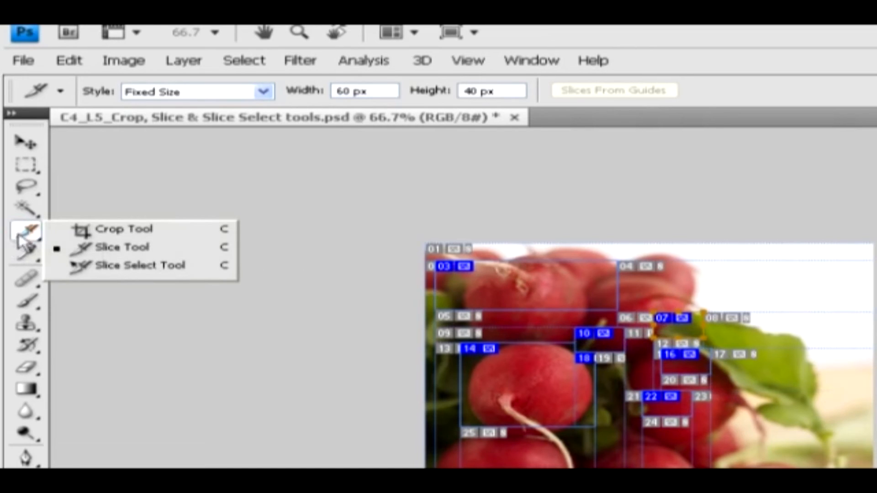
pyautogui.click(153, 269)
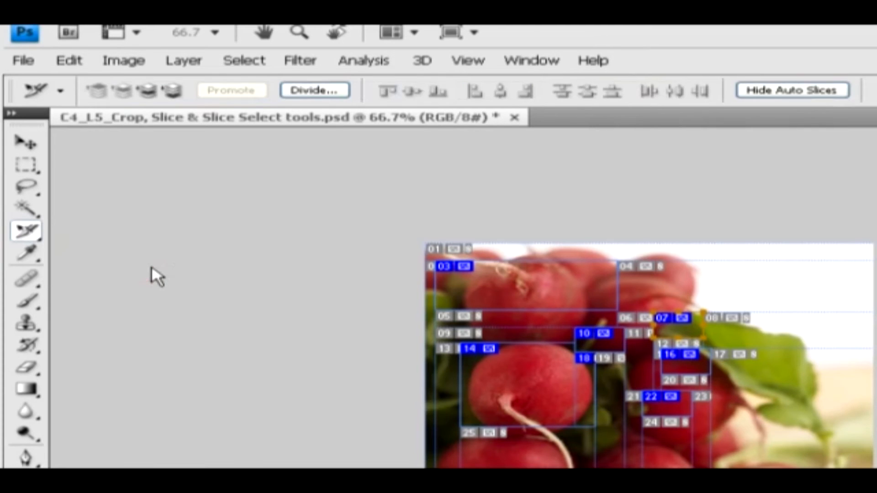
pyautogui.click(539, 302)
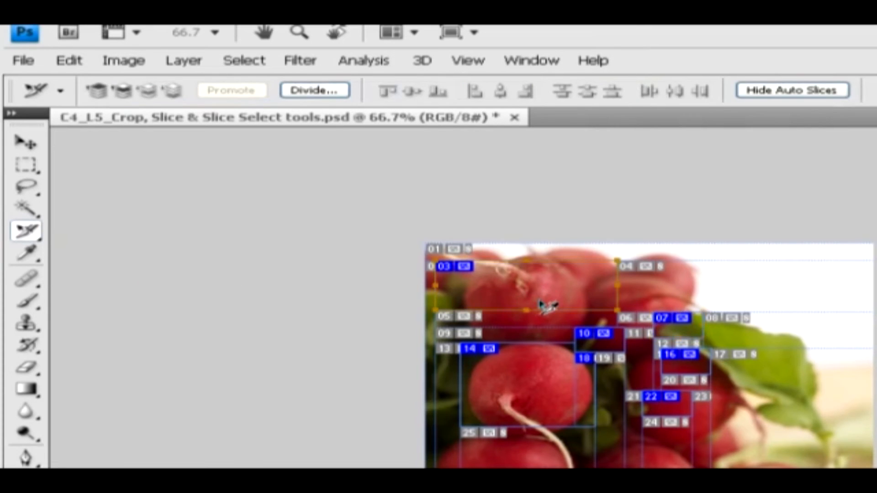
pyautogui.moveTo(546, 312); pyautogui.dragTo(528, 290)
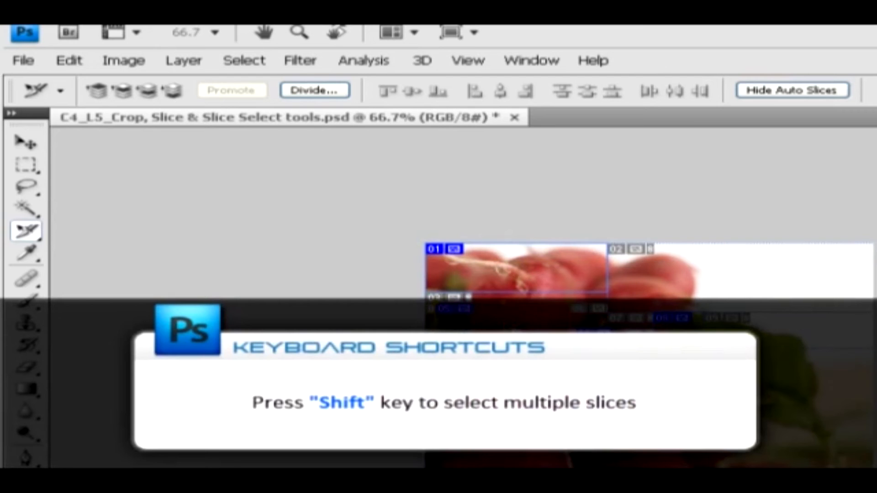
pyautogui.click(512, 267)
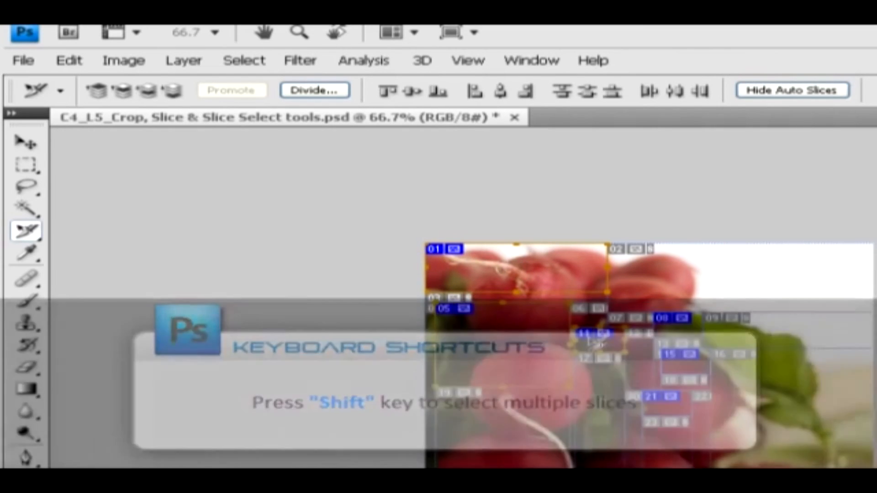
pyautogui.keyDown('shift'); pyautogui.click(596, 342); pyautogui.keyUp('shift')
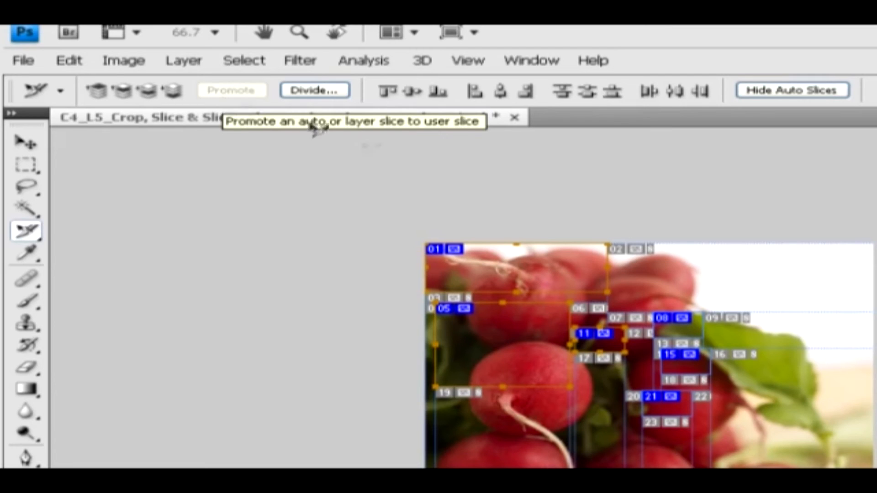
# Step: Promote the auto slice in the image's upper-right area to a user slice and divide it evenly into 3 slices down and 10 across
pyautogui.click(664, 295)
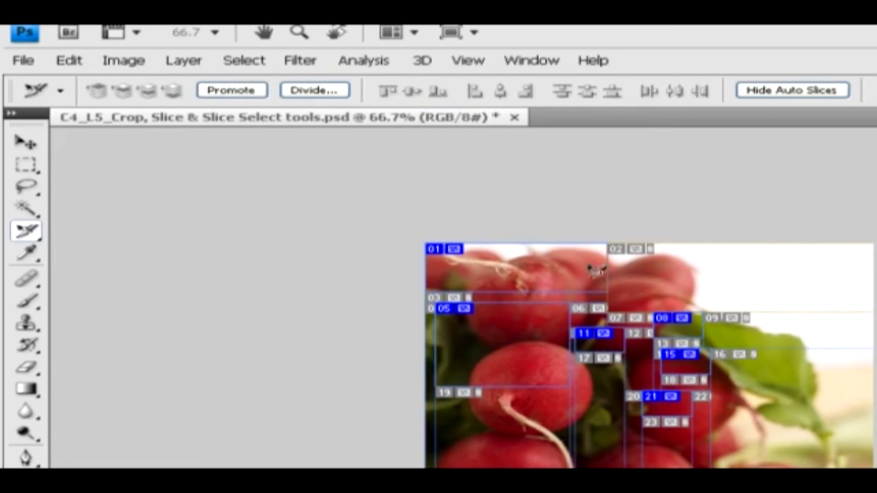
pyautogui.click(233, 90)
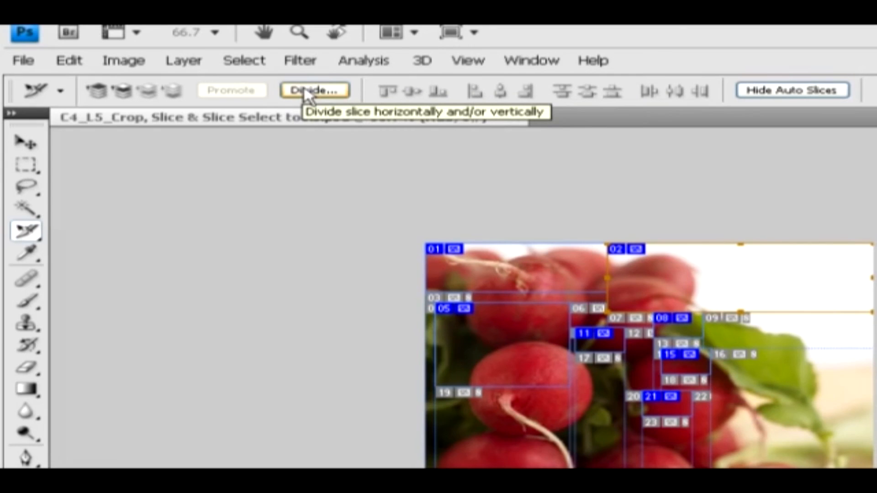
pyautogui.click(305, 94)
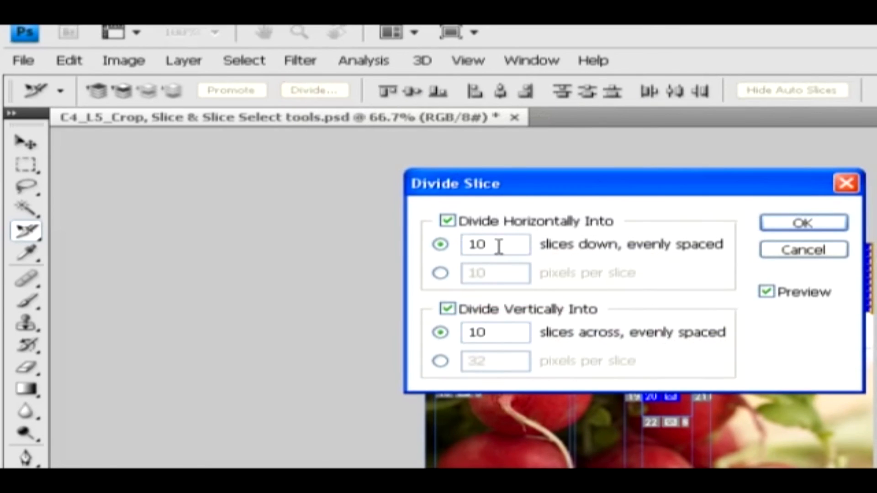
pyautogui.click(440, 245)
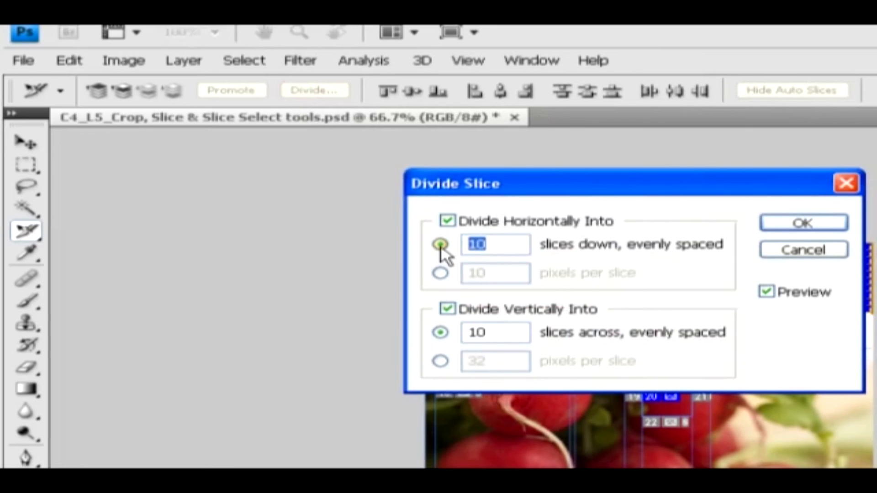
pyautogui.write('3')
pyautogui.click(439, 332)
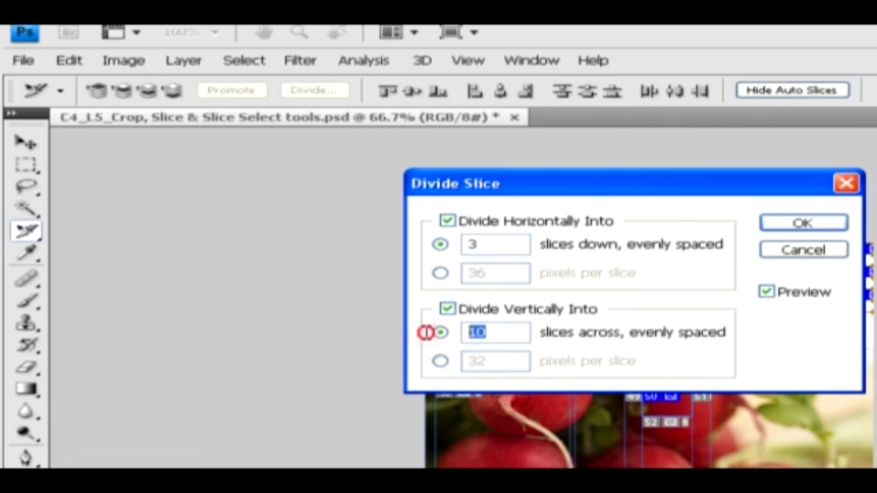
pyautogui.write('10')
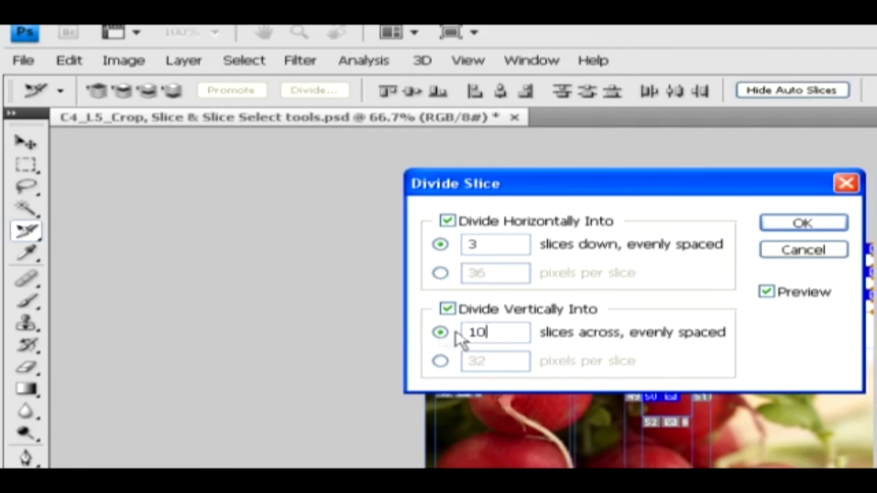
pyautogui.click(782, 224)
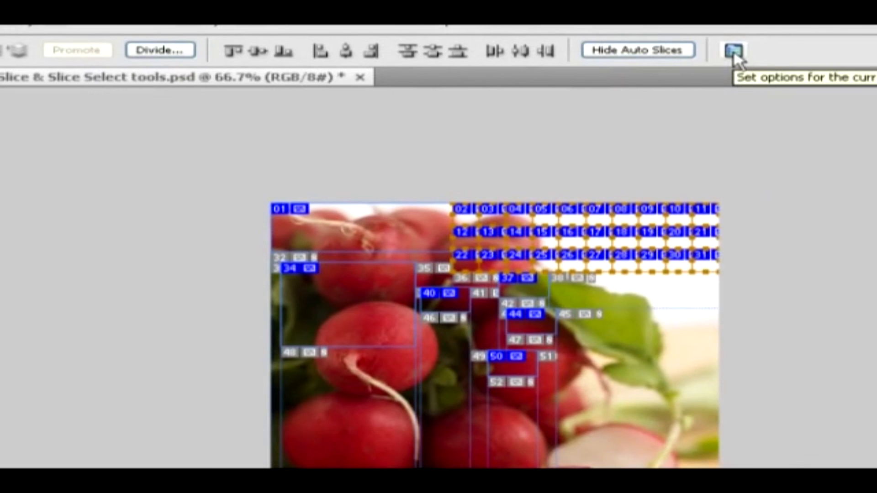
# Step: Review the Slice Options of the slice over the left-hand radishes and accept them without changes
pyautogui.doubleClick(379, 293)
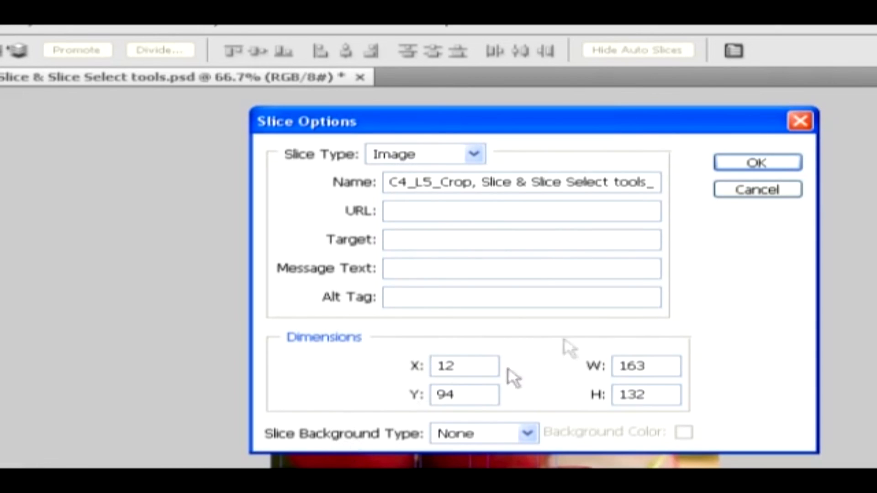
pyautogui.click(763, 167)
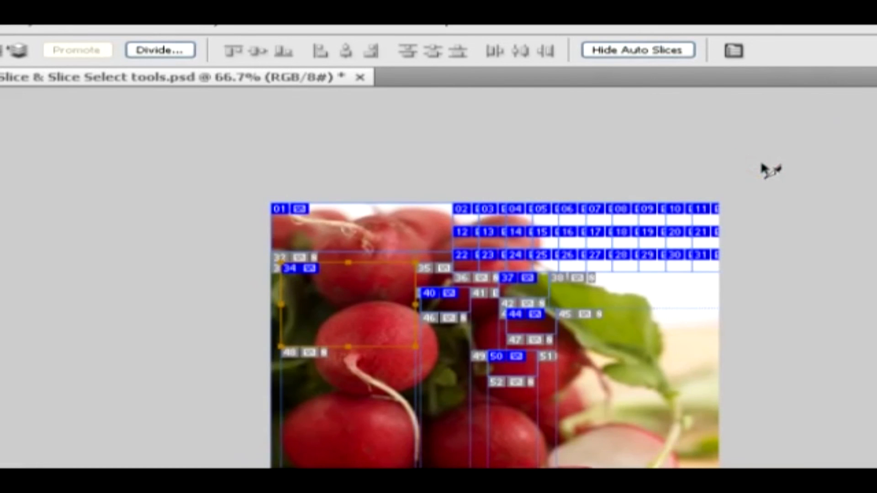